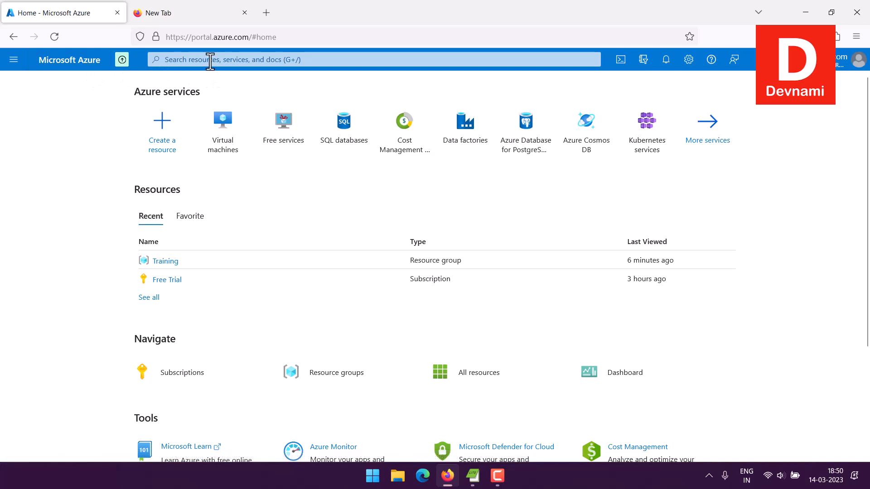
left_click(208, 59)
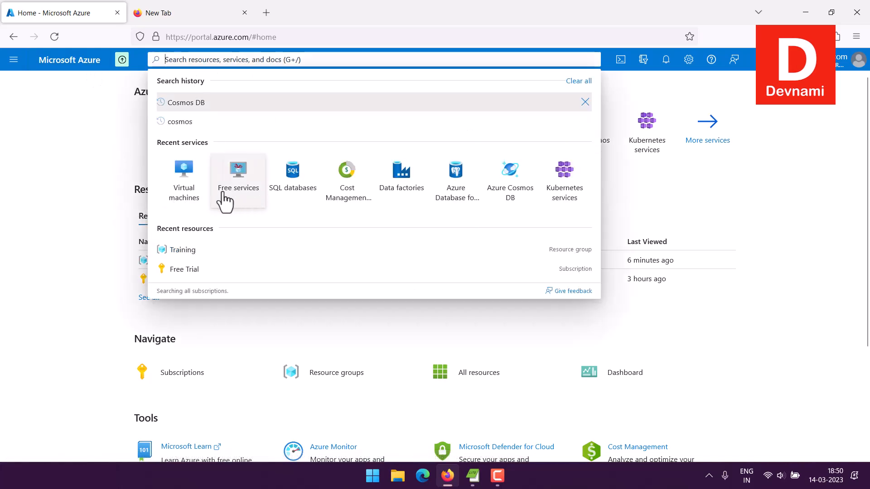
left_click(83, 134)
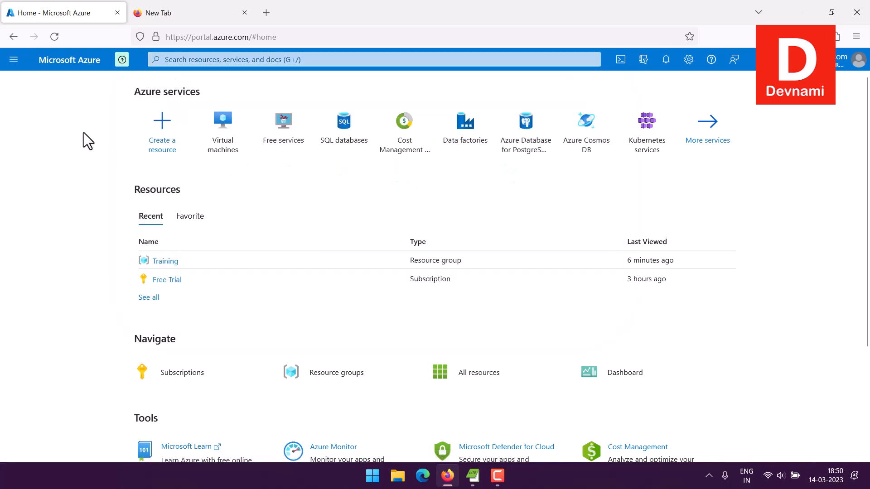
left_click(219, 60)
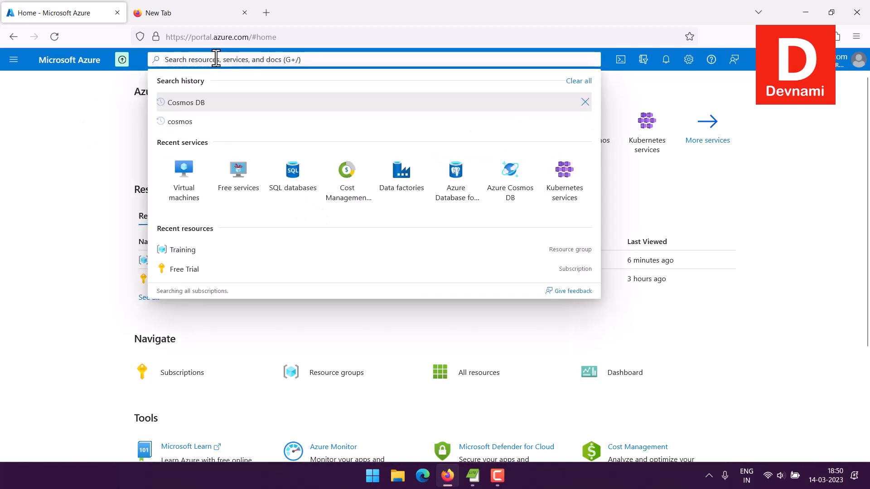
left_click(14, 81)
- Go to the Virtual machines service and start creating a new Azure virtual machine
left_click(14, 60)
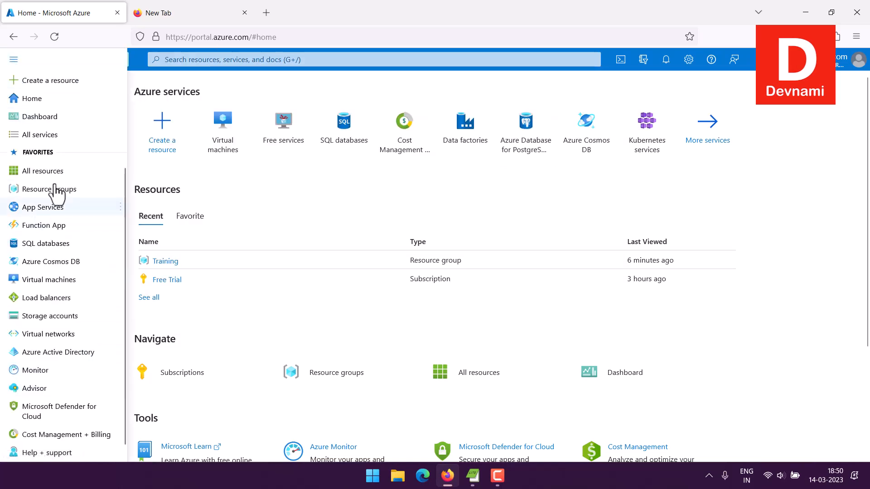
scroll(45, 208, "down", 1)
scroll(59, 217, "up", 1)
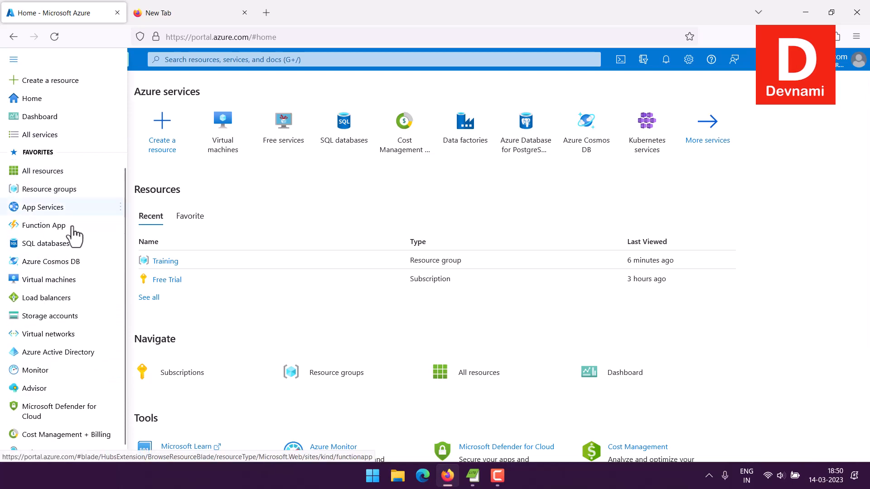
left_click(39, 279)
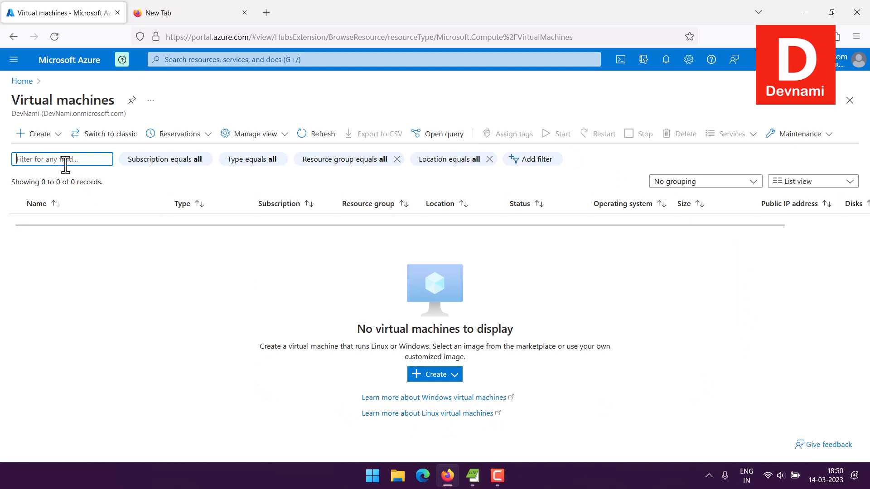
left_click(57, 134)
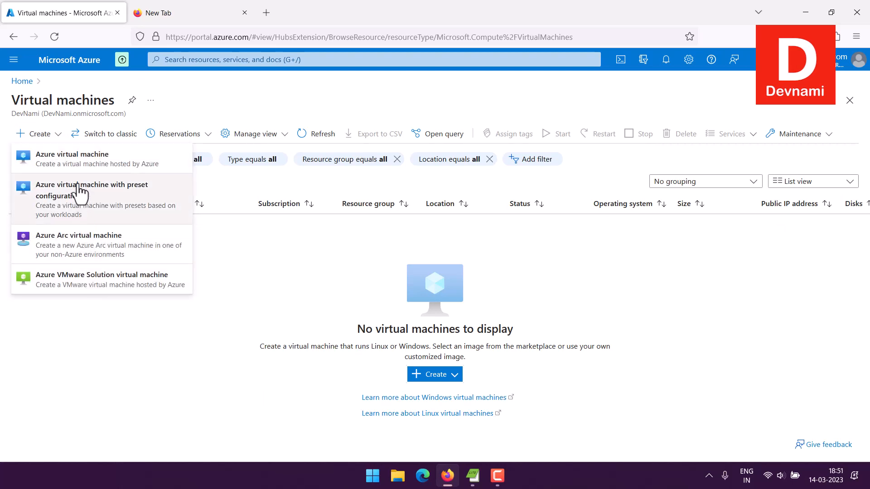
left_click(75, 166)
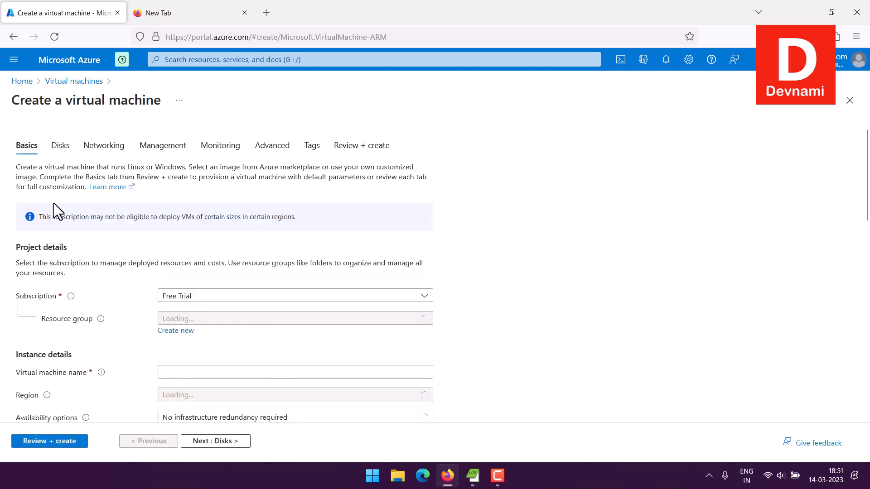
- Assign the virtual machine to the Training resource group and name it azurealma
scroll(121, 220, "down", 2)
scroll(122, 218, "down", 2)
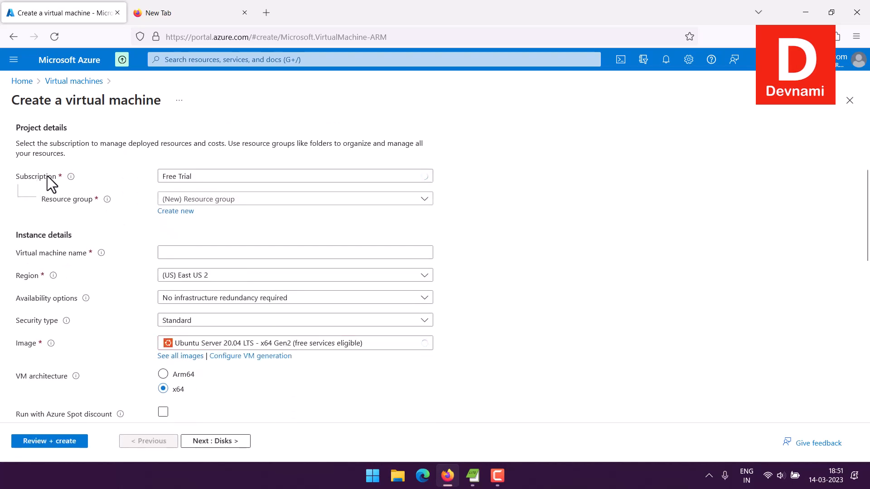
left_click(212, 200)
left_click(195, 256)
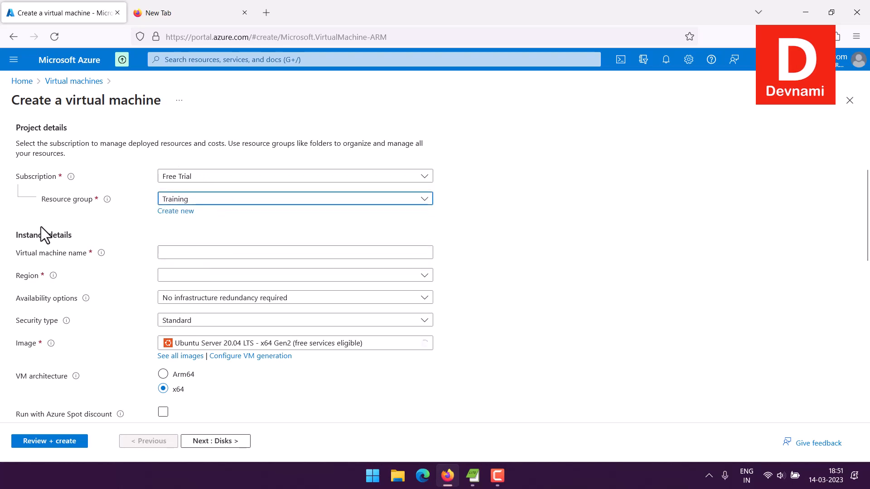
left_click(171, 254)
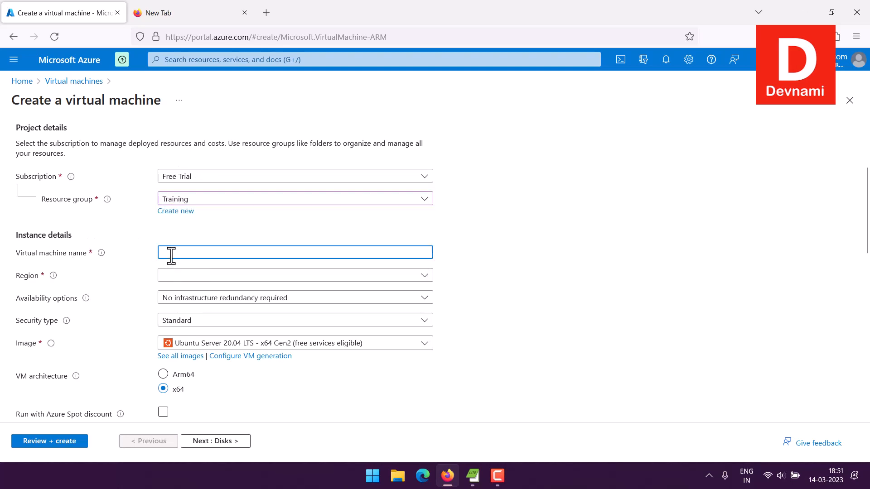
type("azureak")
key("BackSpace")
key("BackSpace")
type("lma")
- Set the region to (US) East US and use the Availability zone option with Zone 1
left_click(192, 282)
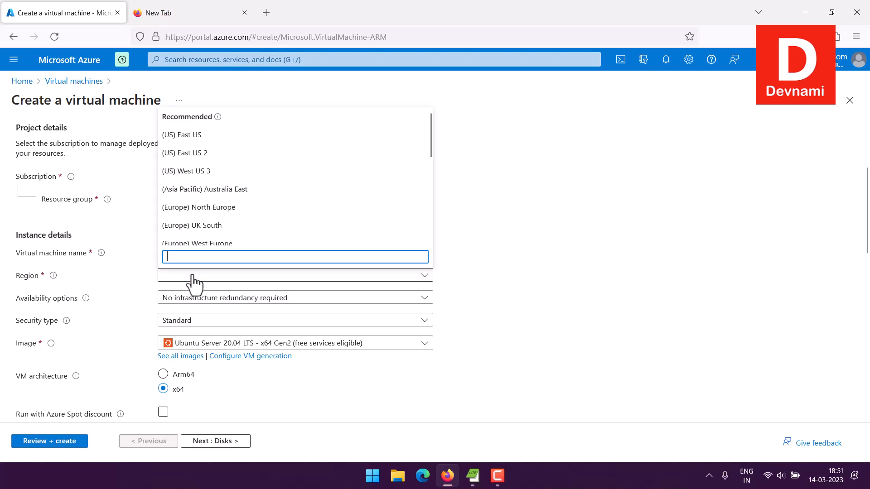
left_click(183, 144)
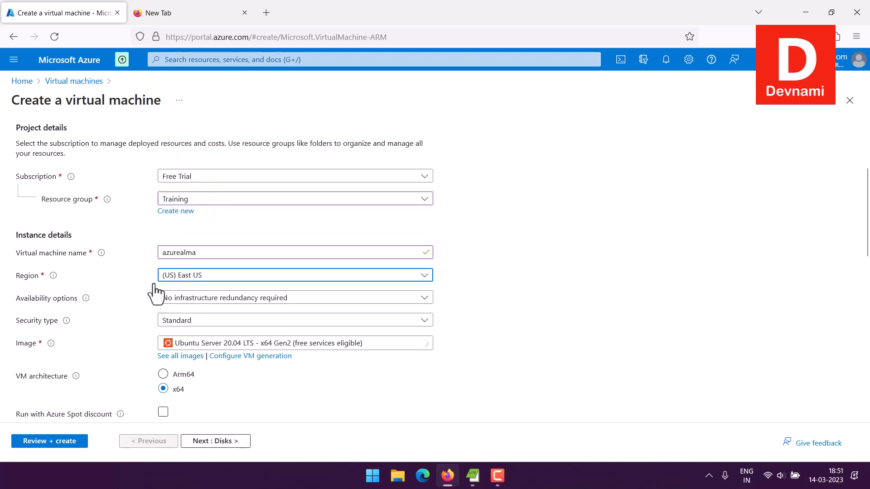
left_click(200, 299)
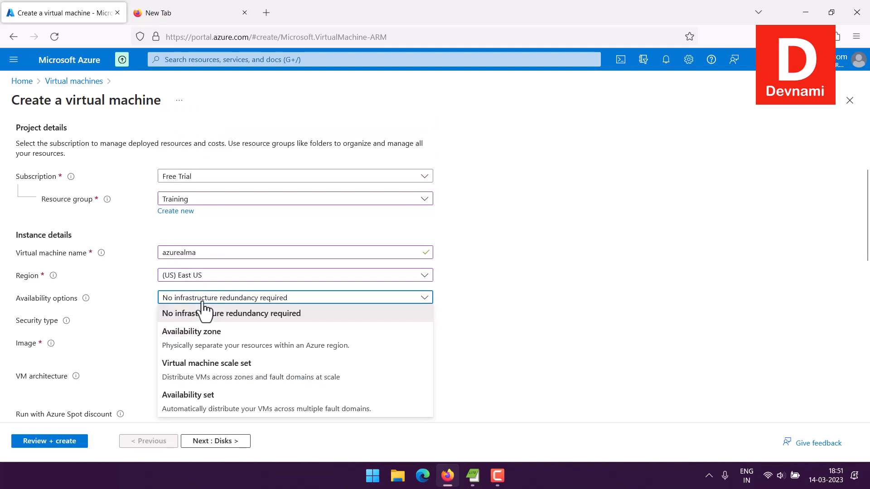
left_click(196, 339)
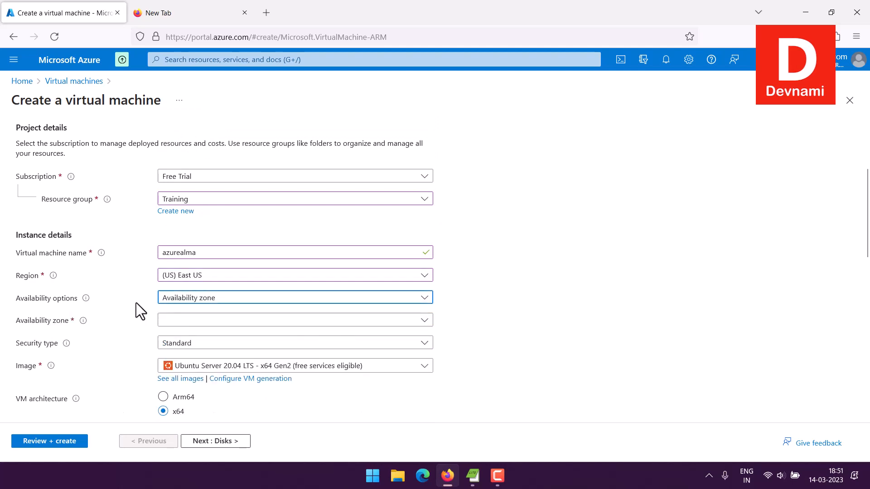
left_click(181, 321)
left_click(183, 337)
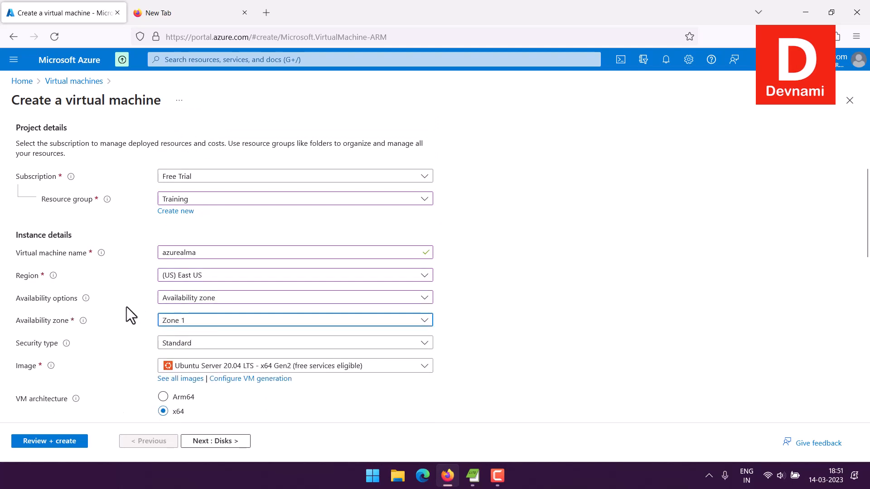
- Browse all available images in the Marketplace and filter them to Free pricing only
scroll(126, 307, "down", 1)
left_click(193, 319)
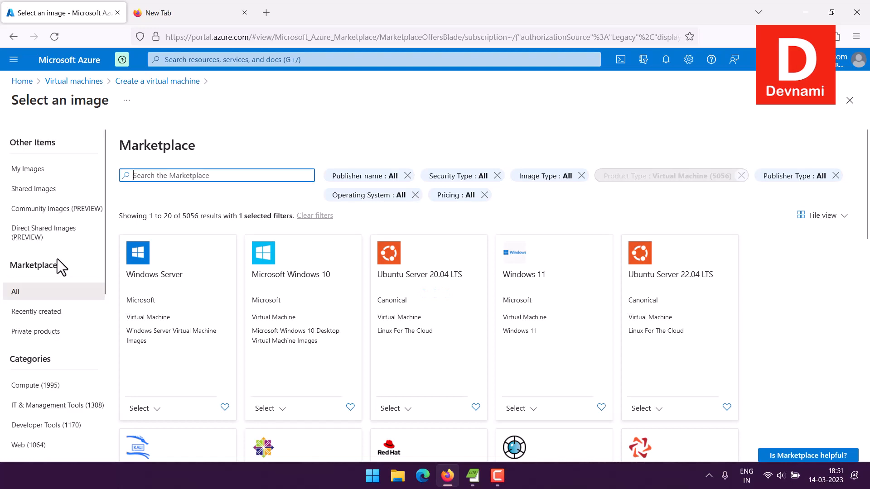
left_click(467, 196)
left_click(466, 198)
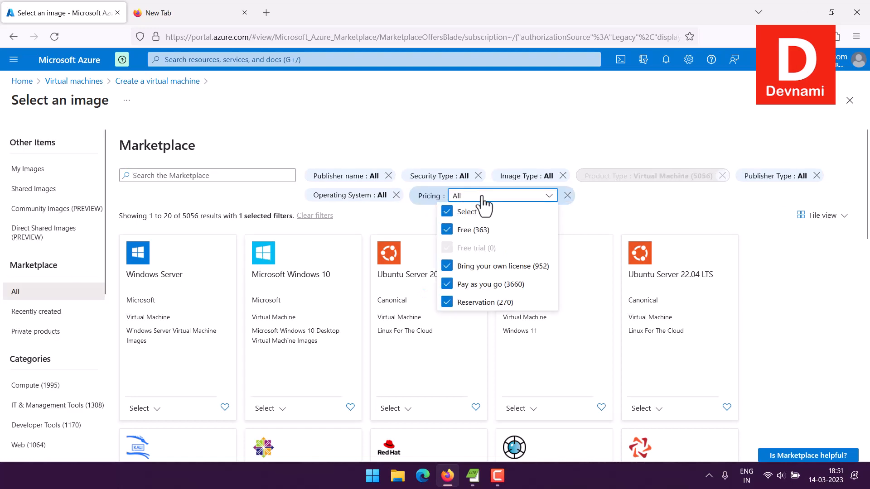
left_click(448, 230)
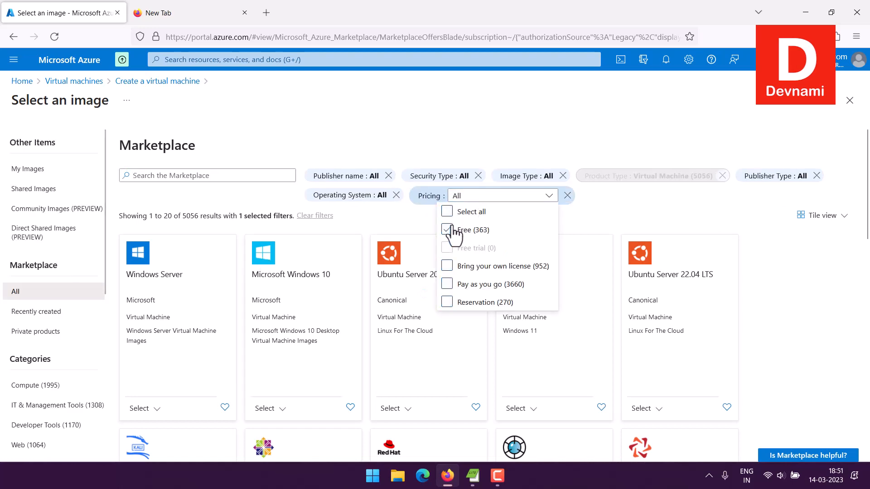
left_click(575, 225)
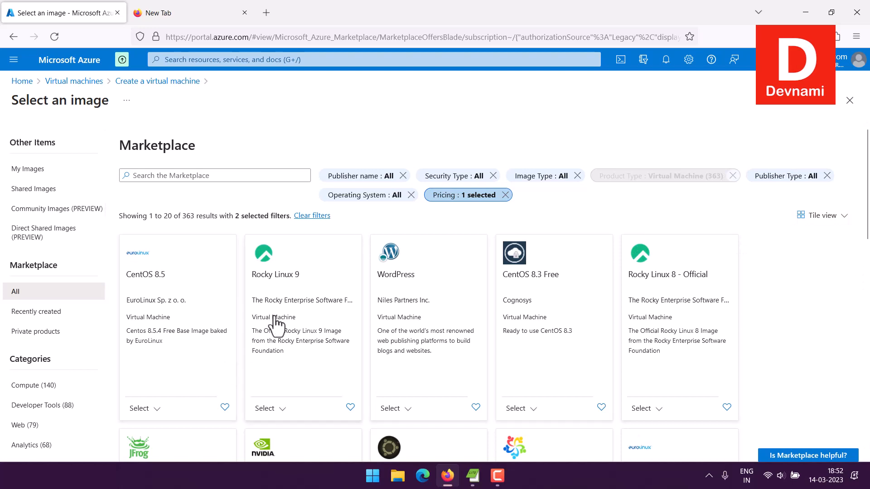
- Choose the AlmaLinux 9 - x64 Gen 1 version of the AlmaLinux - Official image for the virtual machine
scroll(771, 318, "down", 3)
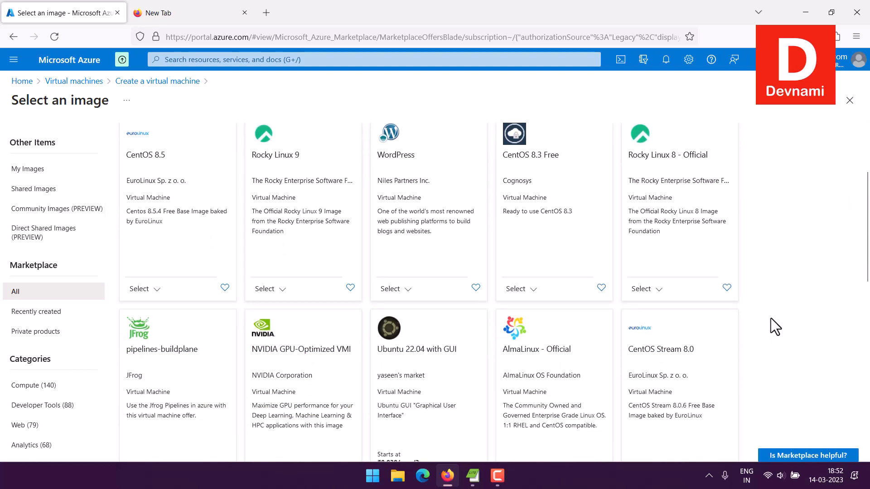
scroll(771, 318, "down", 3)
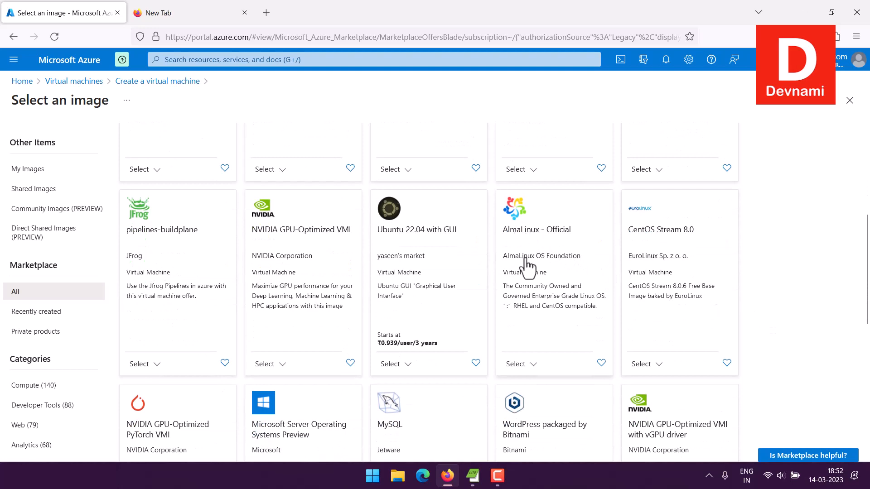
left_click(533, 366)
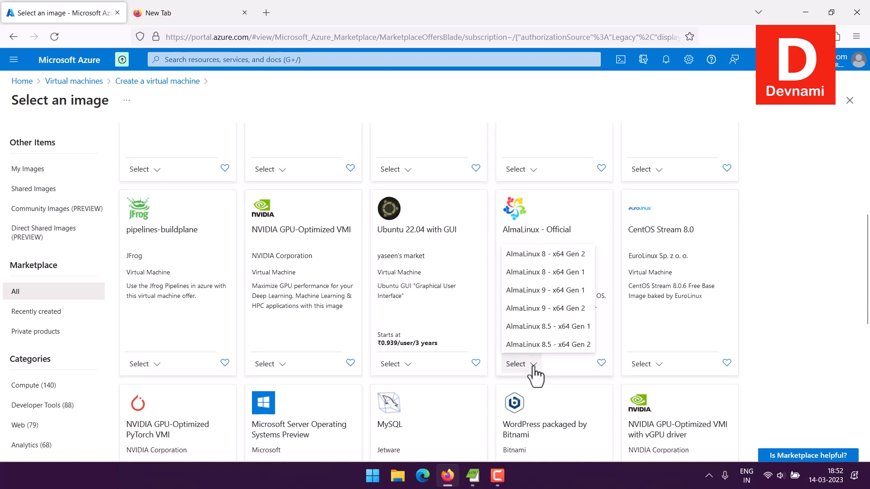
left_click(535, 292)
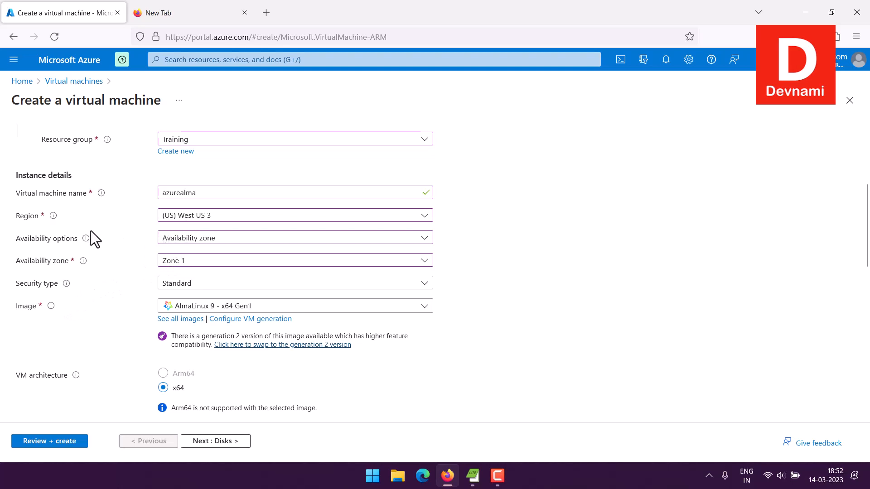
scroll(7, 254, "down", 3)
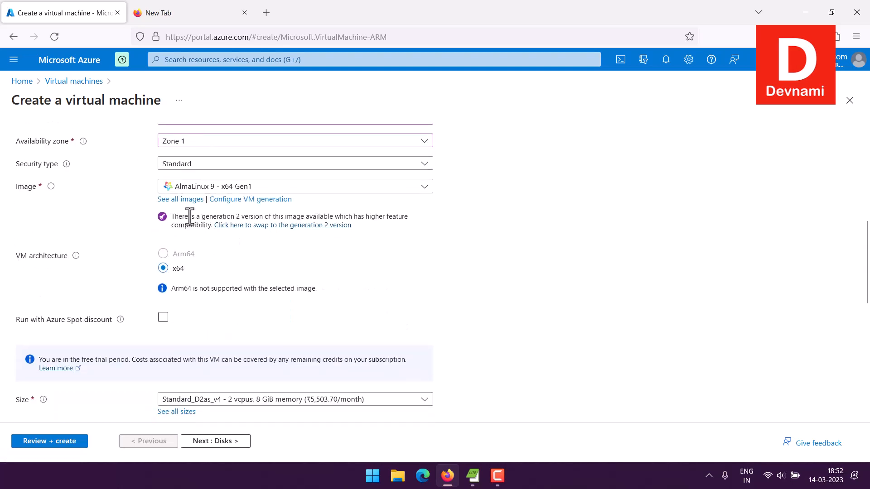
left_click_drag(188, 217, 411, 219)
left_click(254, 215)
left_click(284, 215)
left_click(411, 223)
- Set the virtual machine size to Standard_B1s with 1 vcpu and 1 GiB memory
scroll(456, 272, "down", 4)
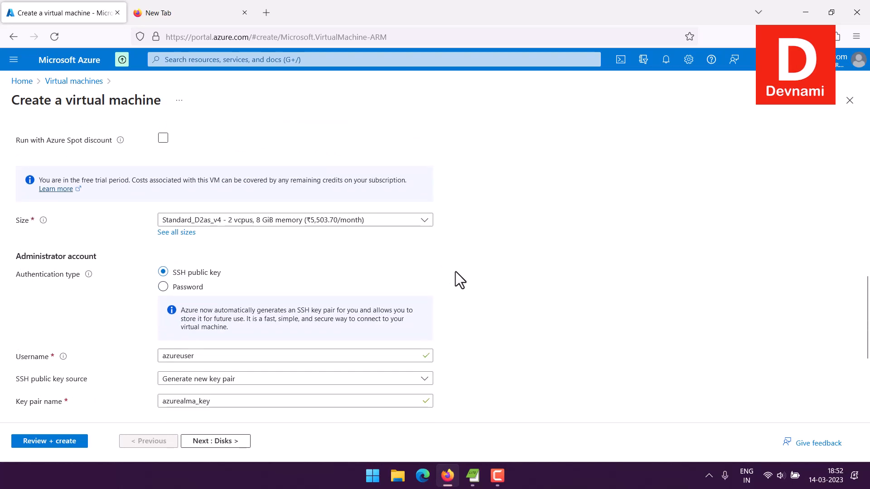
left_click(261, 222)
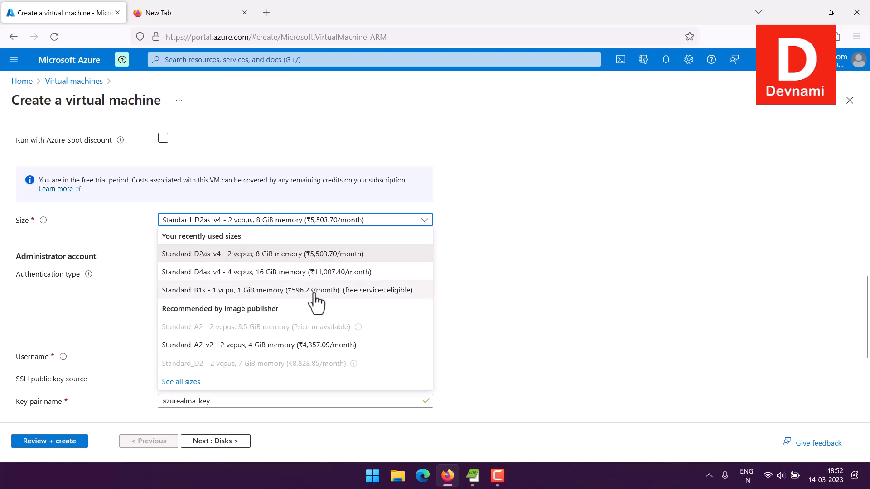
left_click(262, 292)
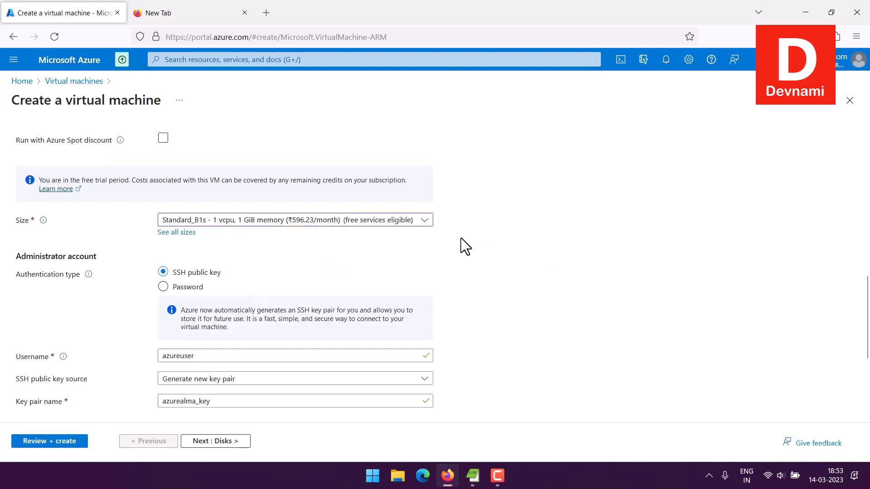
- Add HTTP (80) to the allowed public inbound ports alongside SSH (22)
scroll(480, 218, "up", 3)
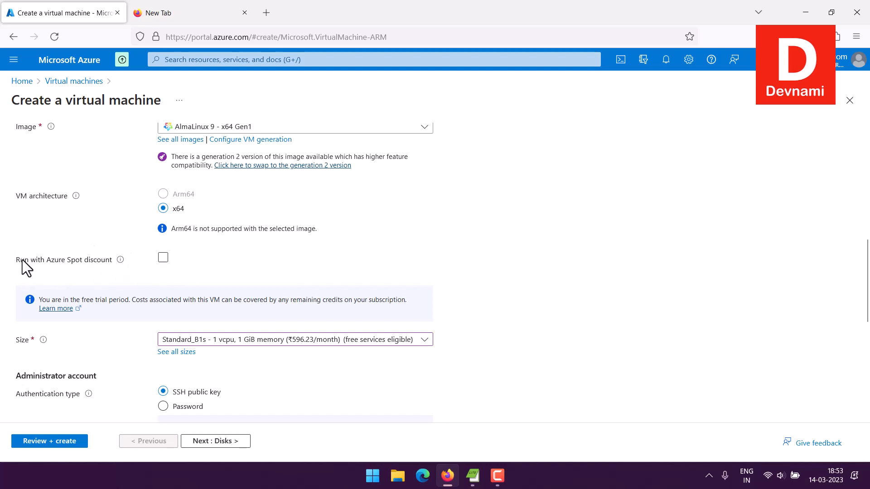
scroll(23, 262, "down", 5)
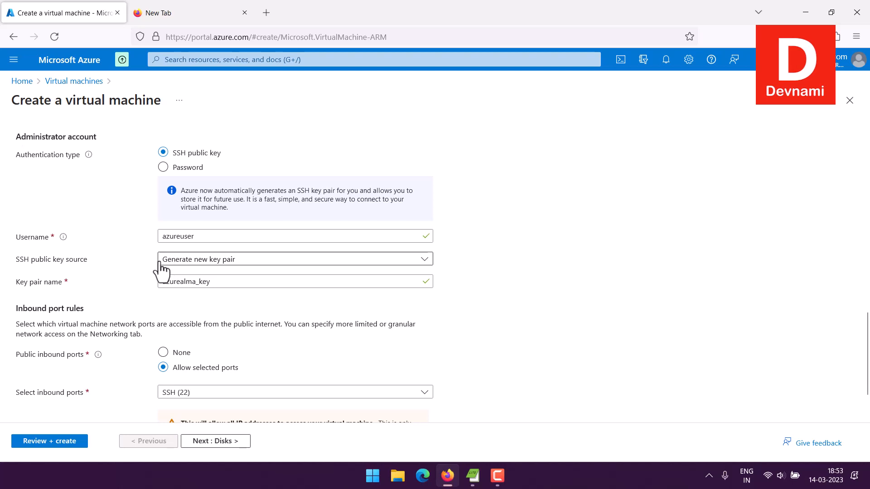
scroll(147, 289, "down", 2)
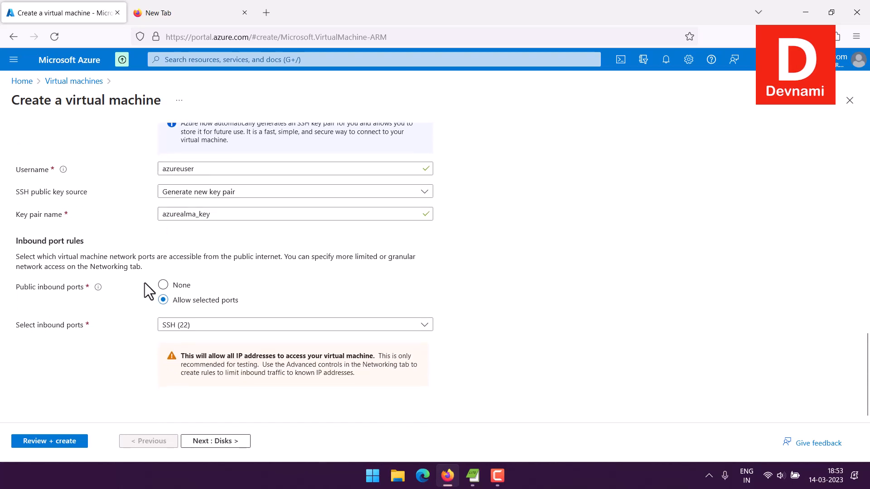
left_click_drag(23, 241, 71, 243)
left_click(83, 242)
left_click(189, 327)
left_click(187, 341)
left_click(124, 323)
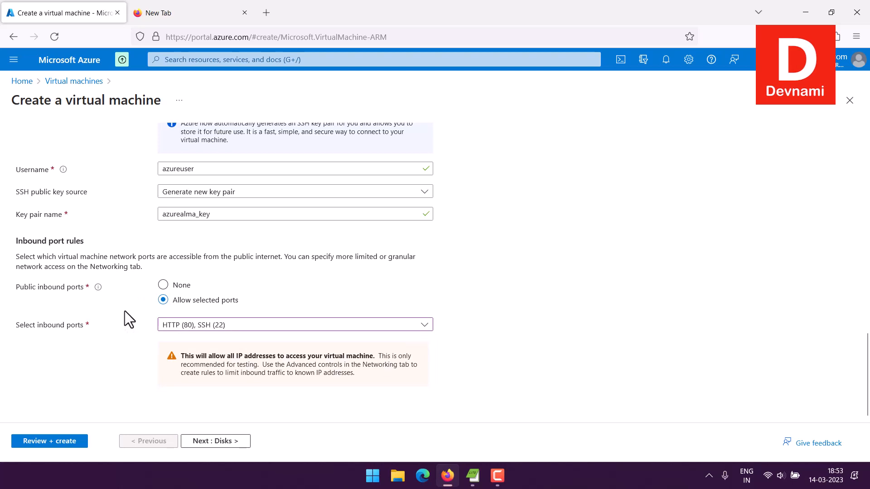
- Submit the virtual machine configuration for review, then rerun its validation by way of the Tags settings
left_click(62, 441)
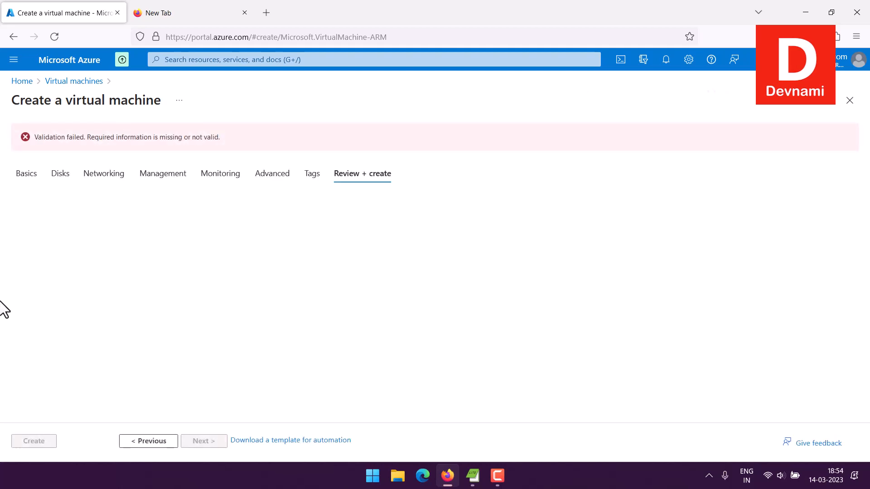
left_click(312, 174)
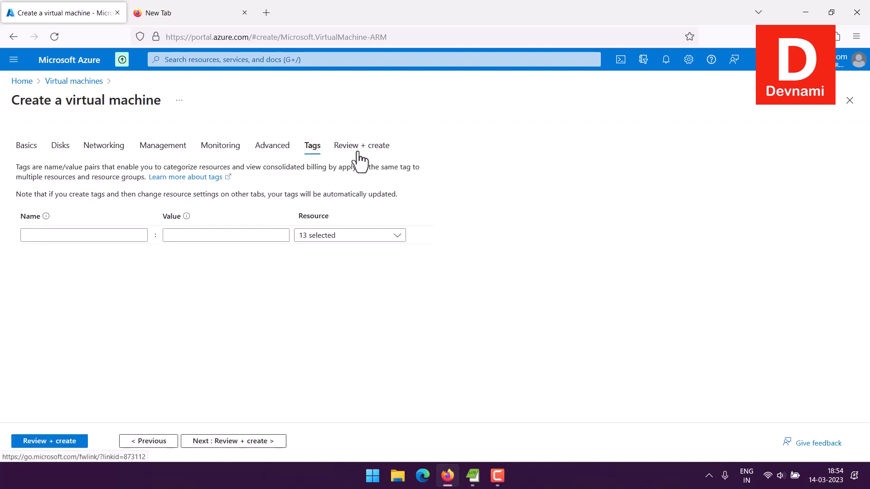
left_click(358, 146)
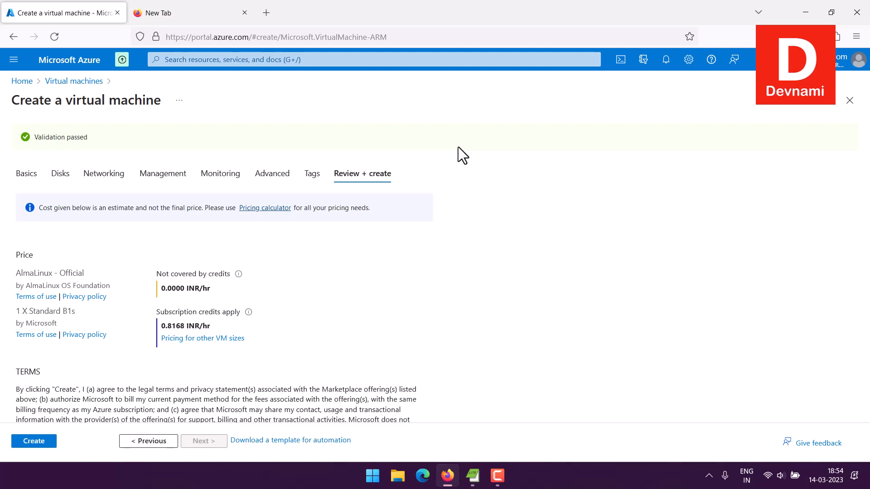
- Review the virtual machine summary, create the virtual machine and download its new private key as azurealma_key.pem
scroll(415, 195, "down", 3)
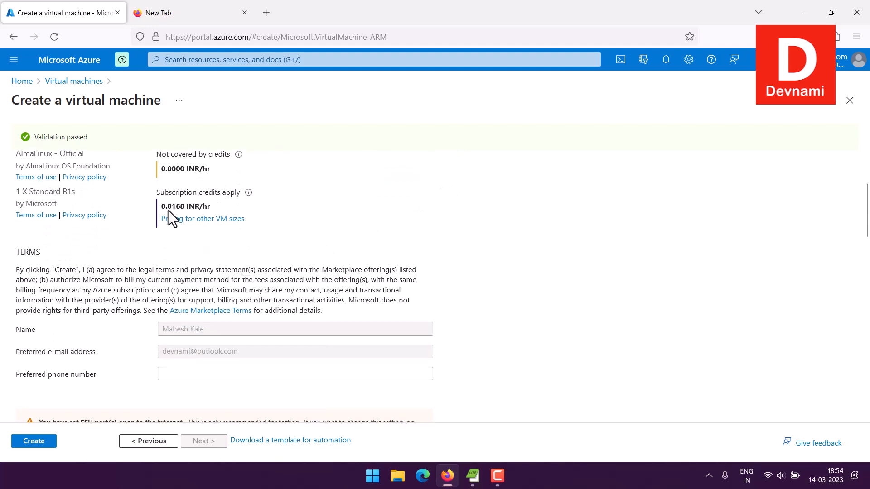
left_click(214, 208)
scroll(8, 259, "down", 8)
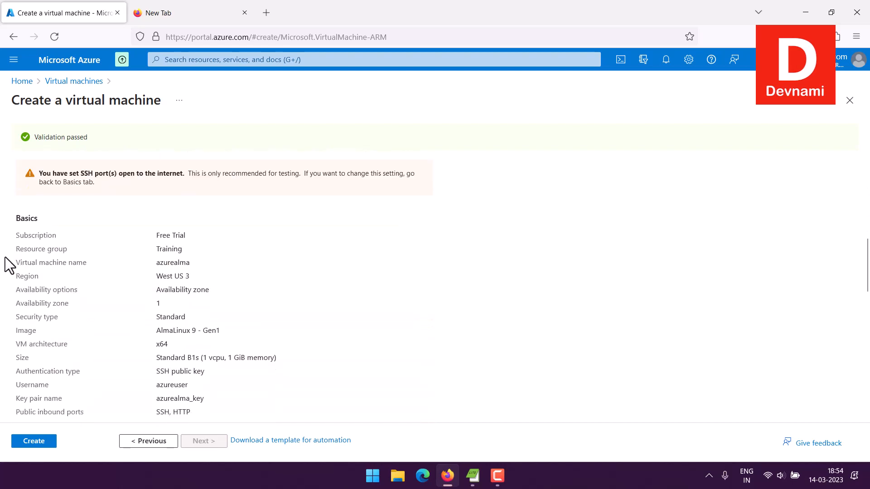
scroll(291, 304, "down", 10)
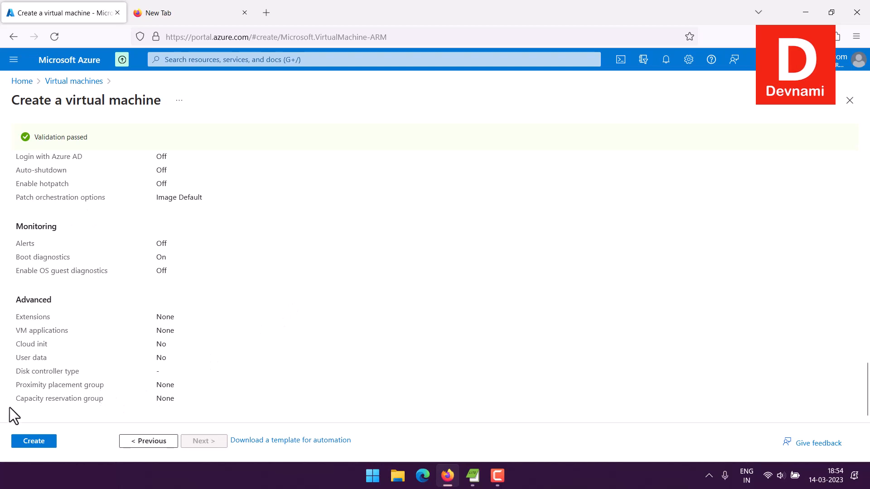
left_click(39, 444)
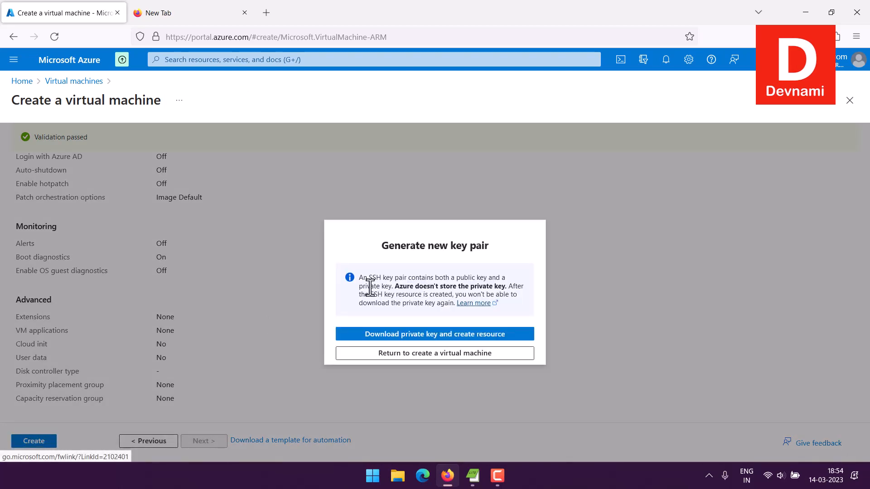
left_click(423, 335)
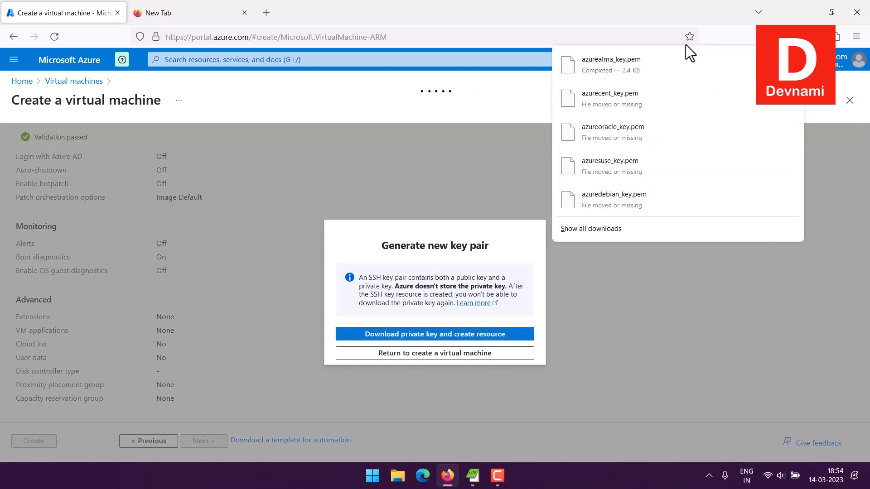
left_click(553, 17)
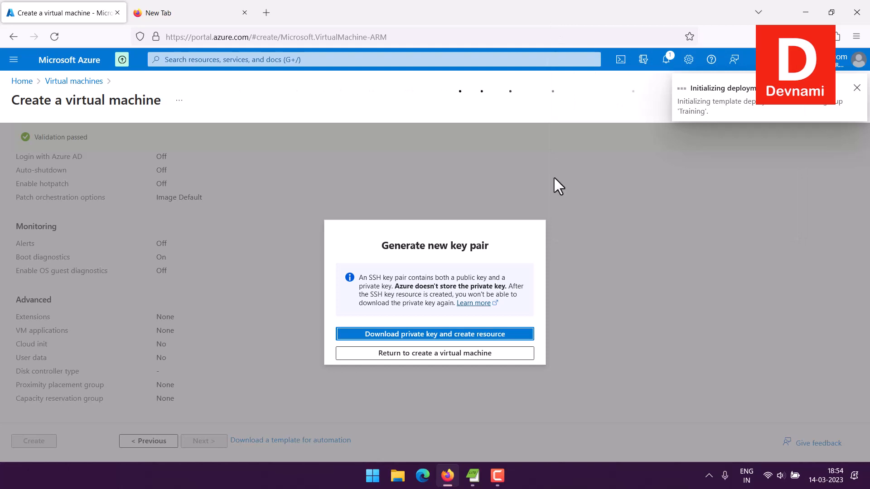
- Switch to File Explorer, cut azurealma_key.pem from the Desktop and open the folder Portables\Cloud Keys\azure linux on drive E
left_click(388, 477)
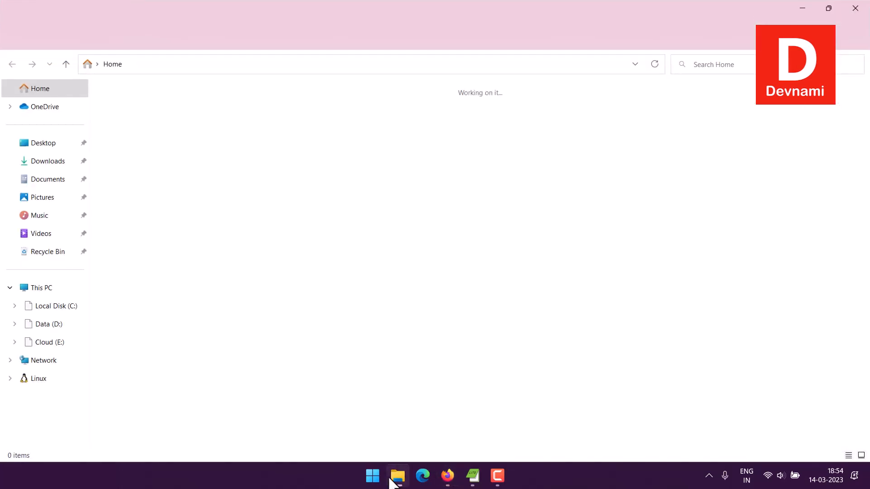
left_click(35, 144)
left_click(136, 141)
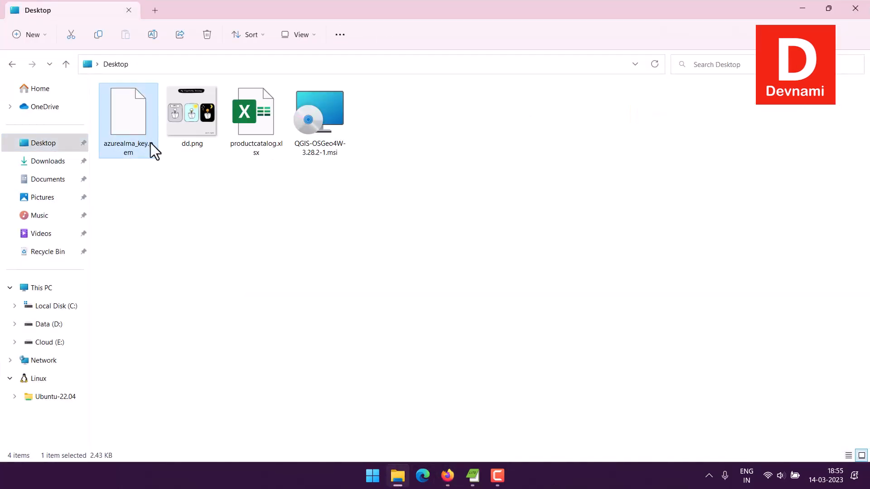
left_click(83, 339)
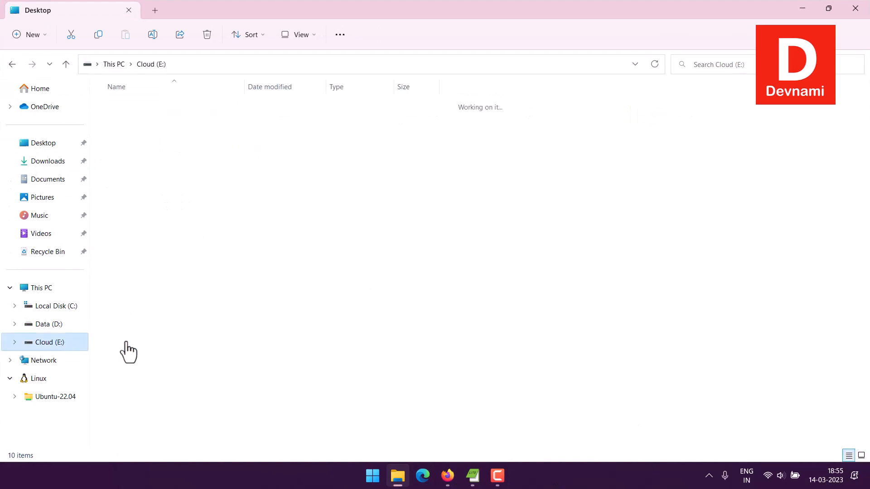
double_click(128, 203)
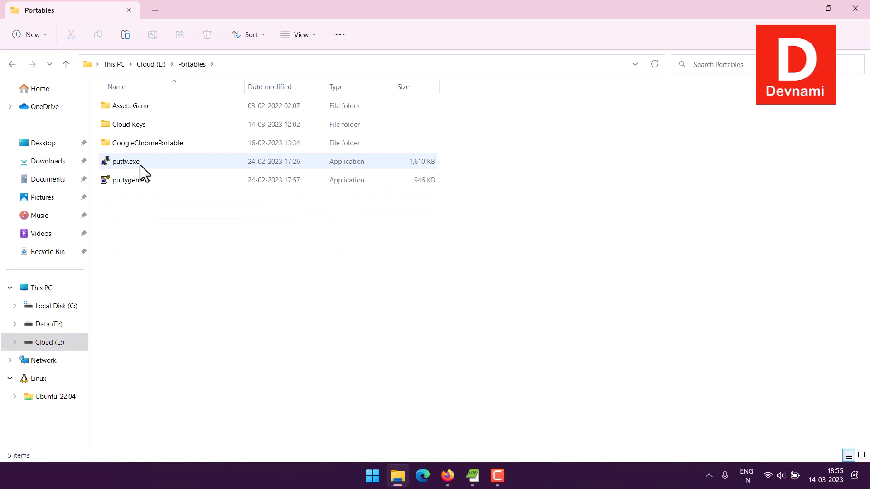
double_click(129, 129)
left_click(138, 106)
double_click(138, 105)
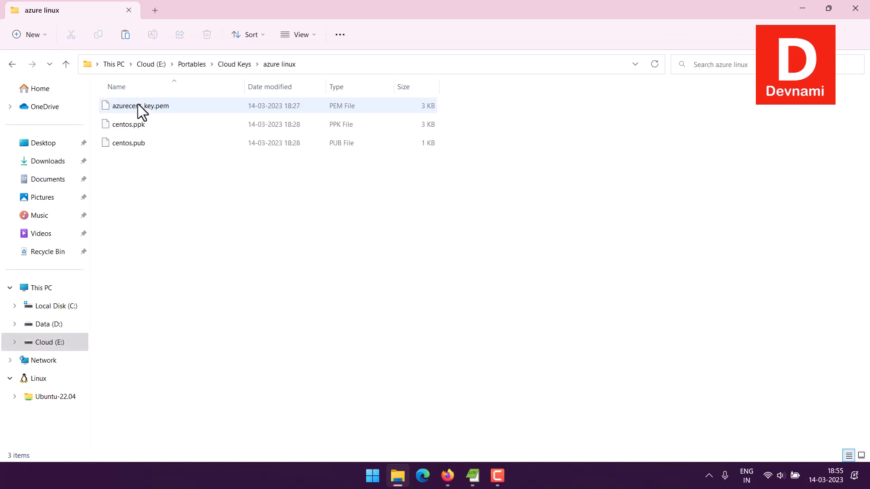
- Delete azurecent_key.pem, centos.ppk and centos.pub from the azure linux folder and paste azurealma_key.pem there
left_click_drag(174, 190, 138, 98)
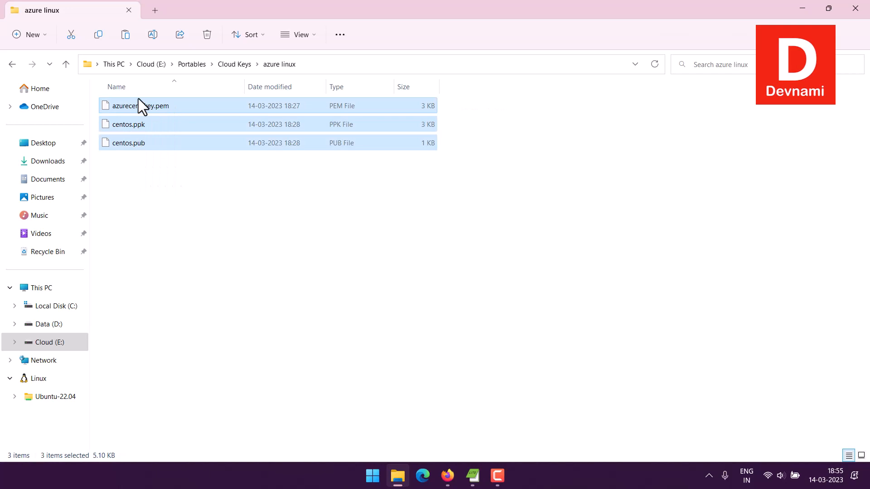
key("Delete")
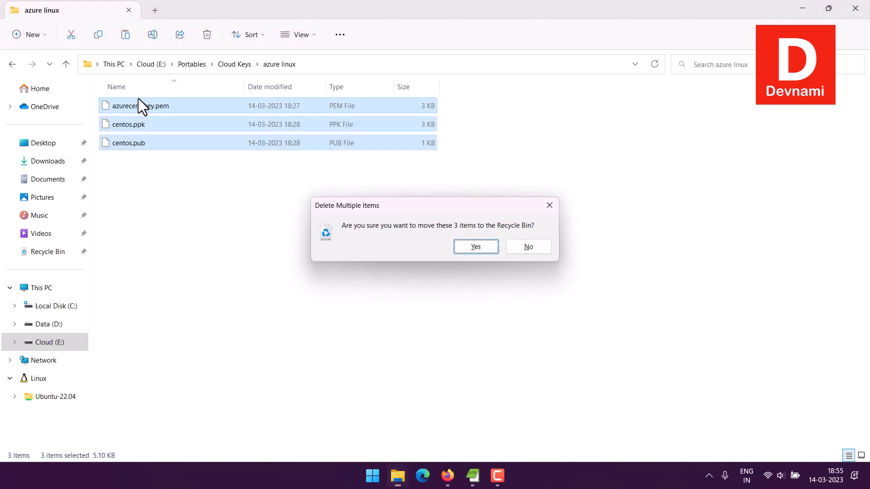
key("Return")
key("ctrl+v")
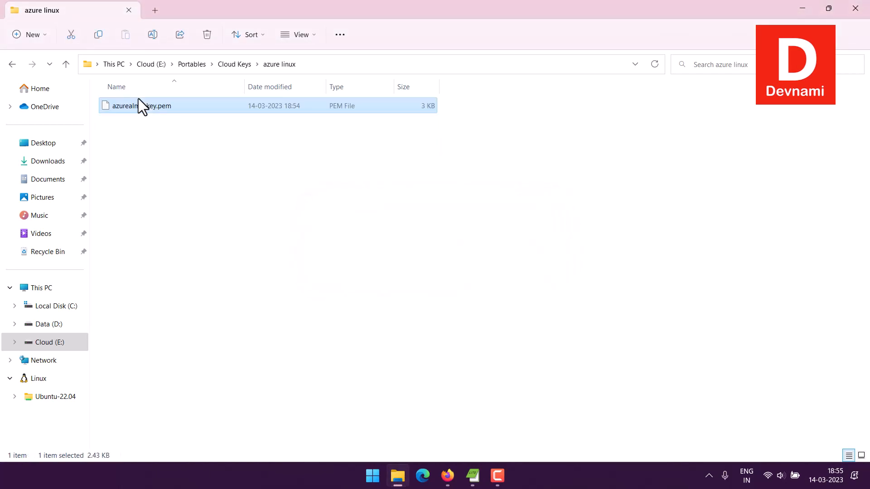
left_click(204, 197)
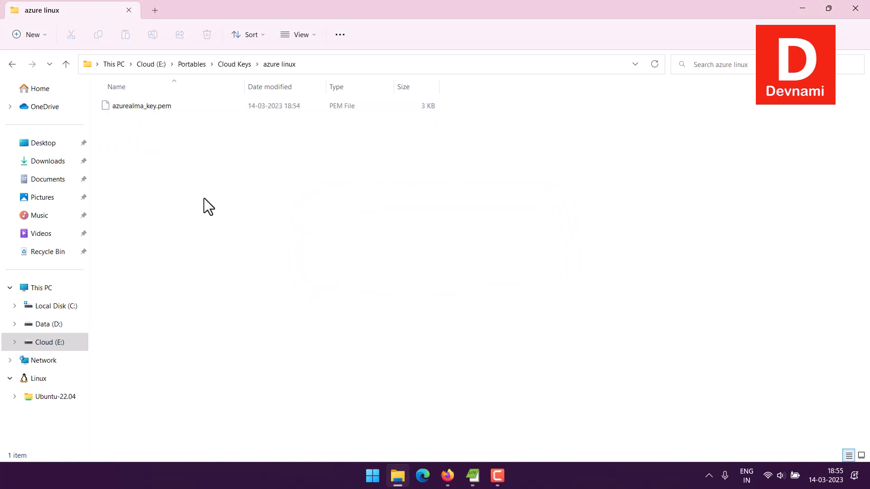
- Switch to Firefox and check the progress of the virtual machine deployment
left_click(448, 468)
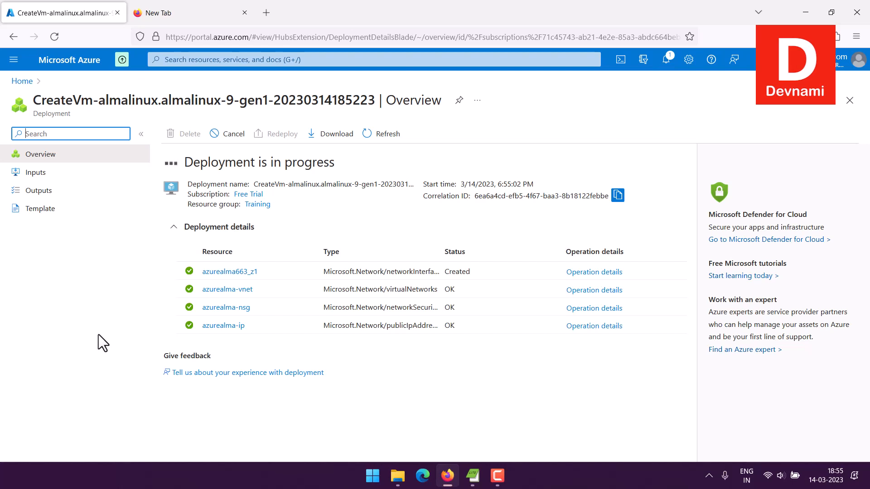
left_click(503, 479)
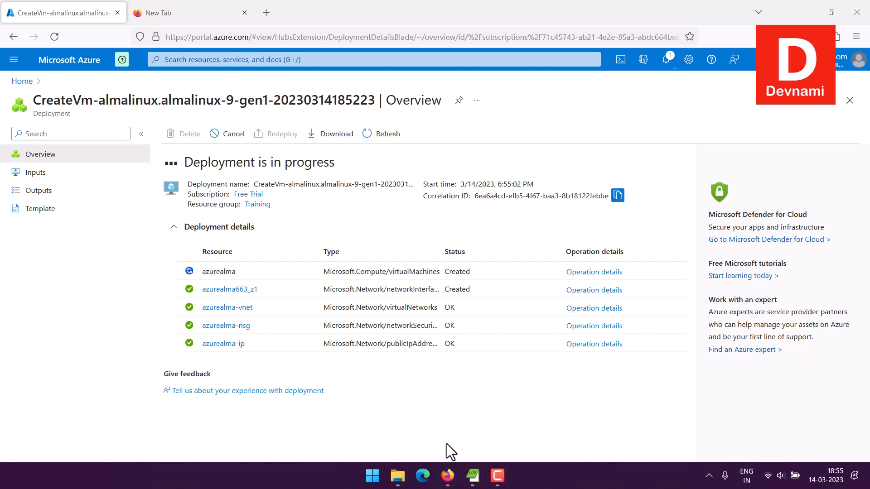
- Launch puttygen.exe from the Portables folder in File Explorer and import azurealma_key.pem from the azure linux folder
left_click(397, 476)
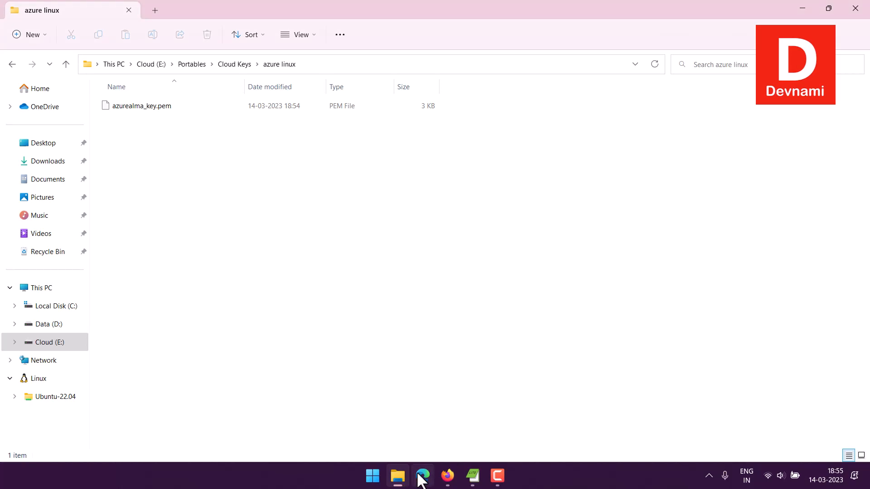
left_click(187, 67)
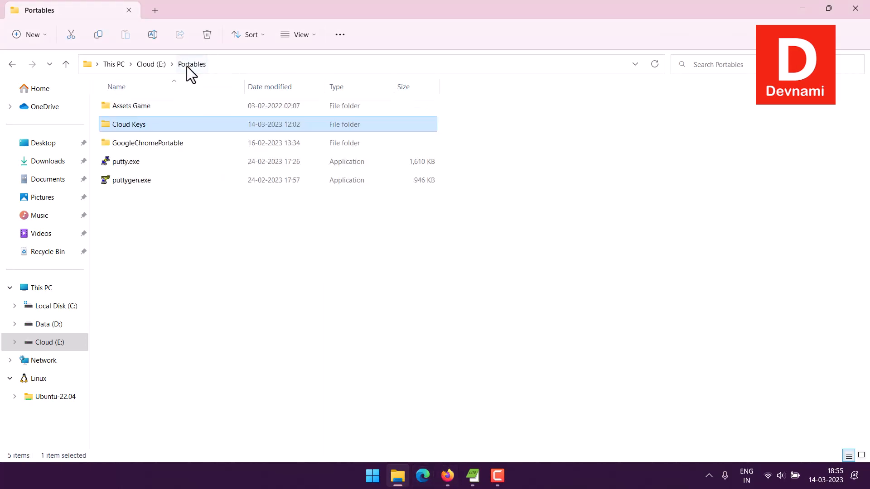
double_click(142, 179)
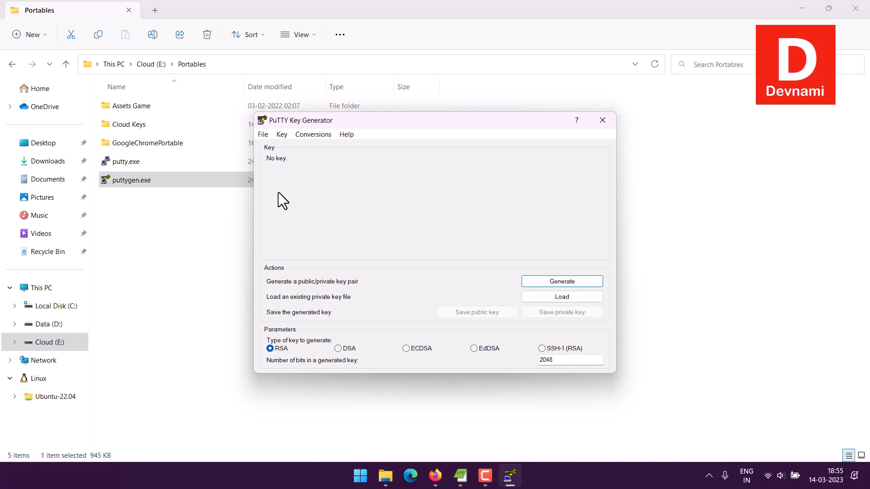
left_click(309, 138)
left_click(326, 146)
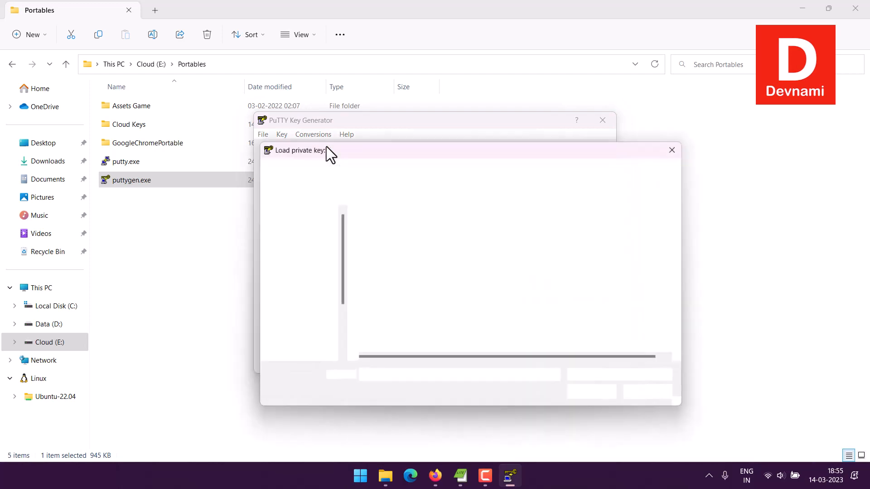
left_click(377, 236)
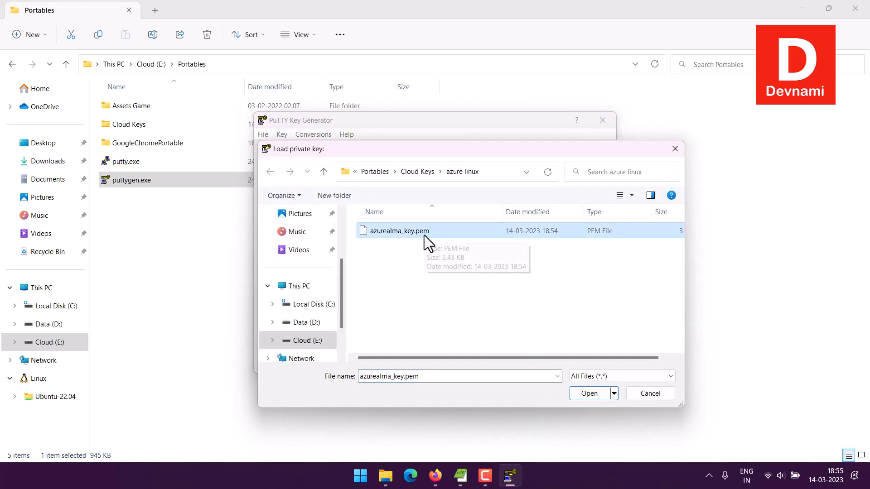
left_click(580, 395)
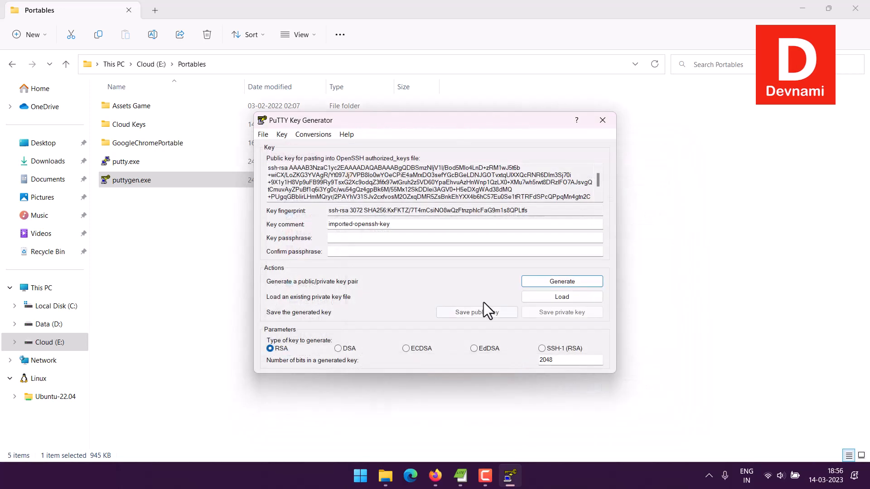
- Save the imported private key without a passphrase as alma.ppk in the azure linux folder
left_click(546, 311)
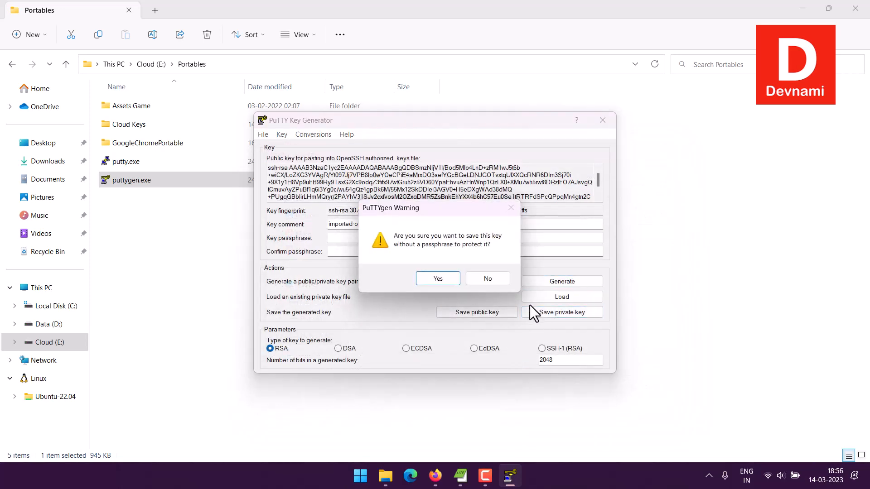
left_click(437, 279)
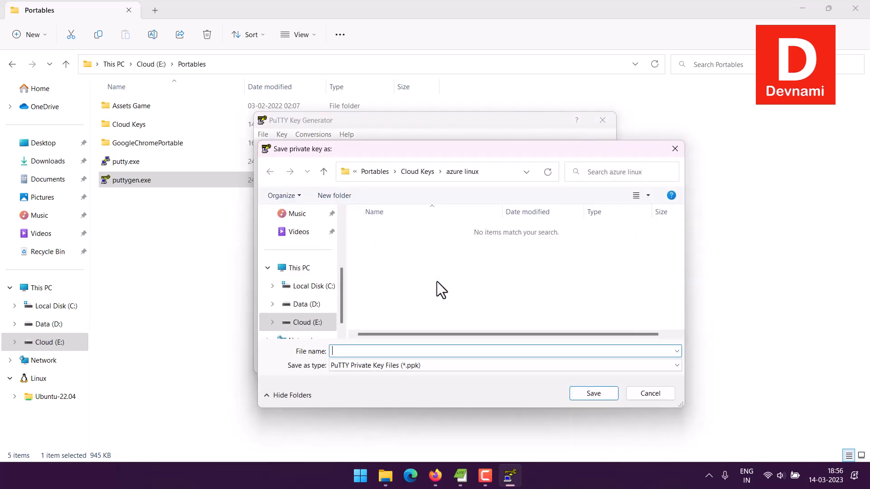
type("alma.ppk")
key("Return")
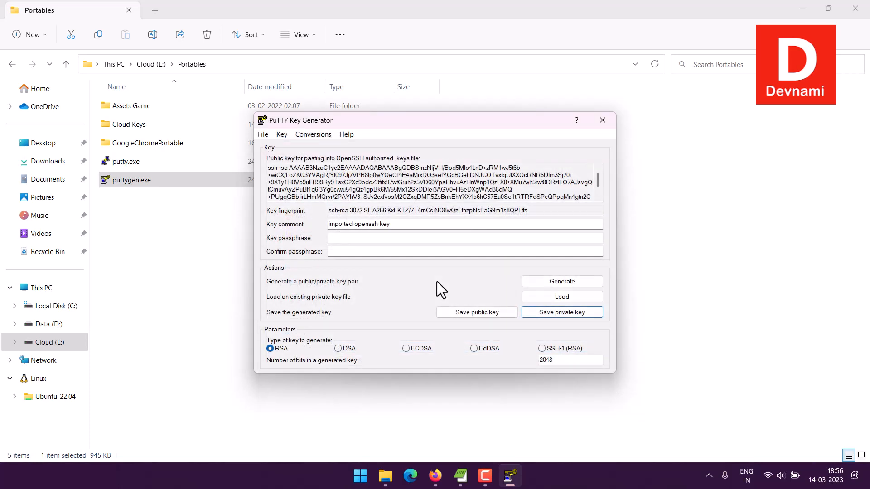
- Save the public key as alma.pub in the azure linux folder and close PuTTY Key Generator
left_click(455, 315)
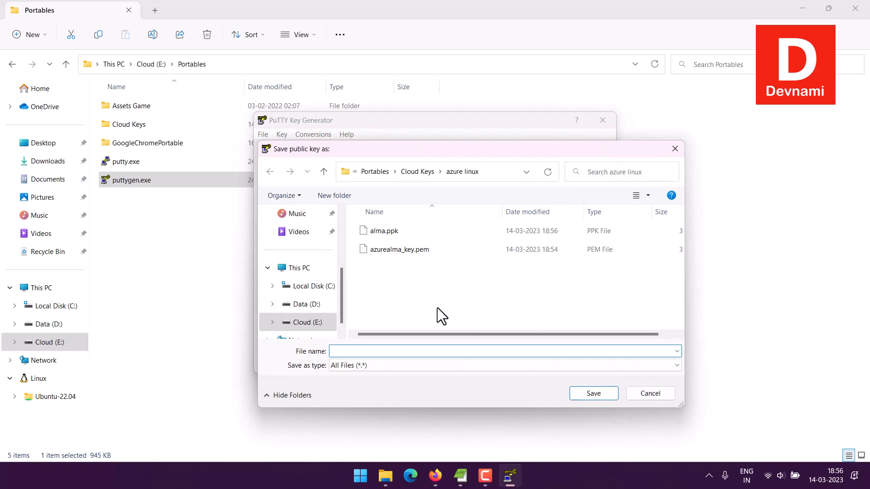
type("alma.pub")
key("Return")
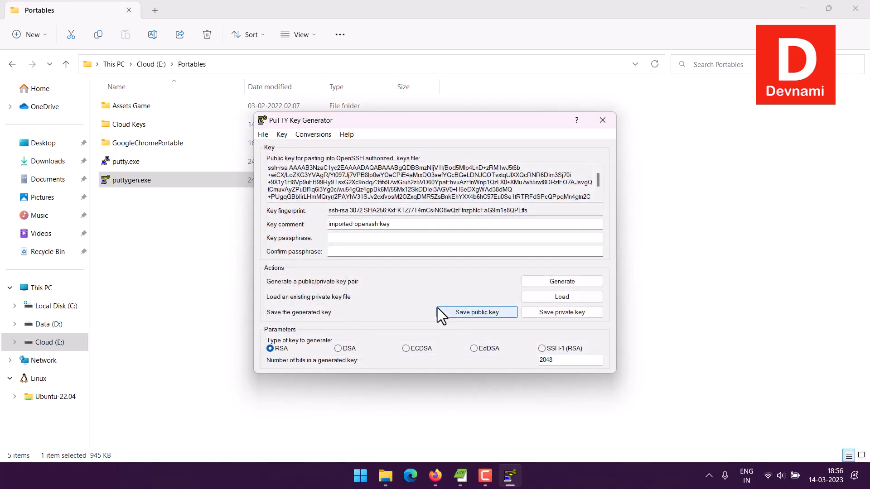
left_click(598, 121)
- Check the saved key files in Cloud Keys\azure linux, then return to the Portables folder
double_click(149, 126)
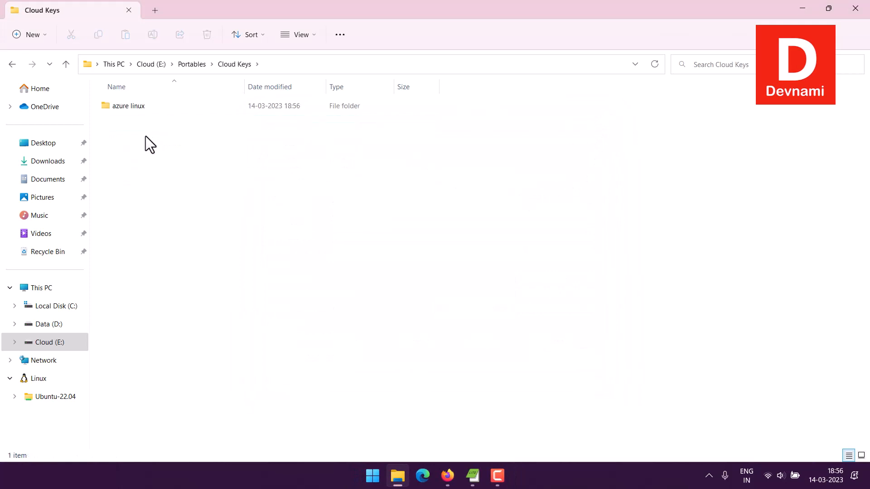
double_click(129, 104)
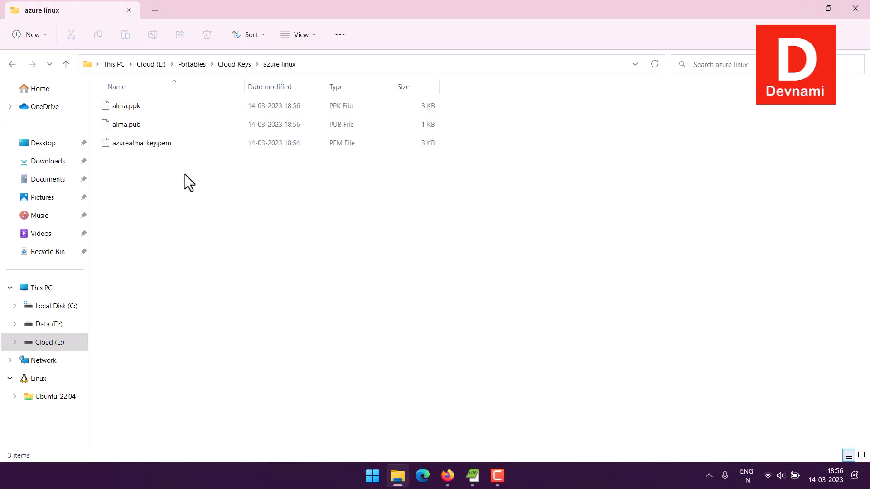
left_click(193, 66)
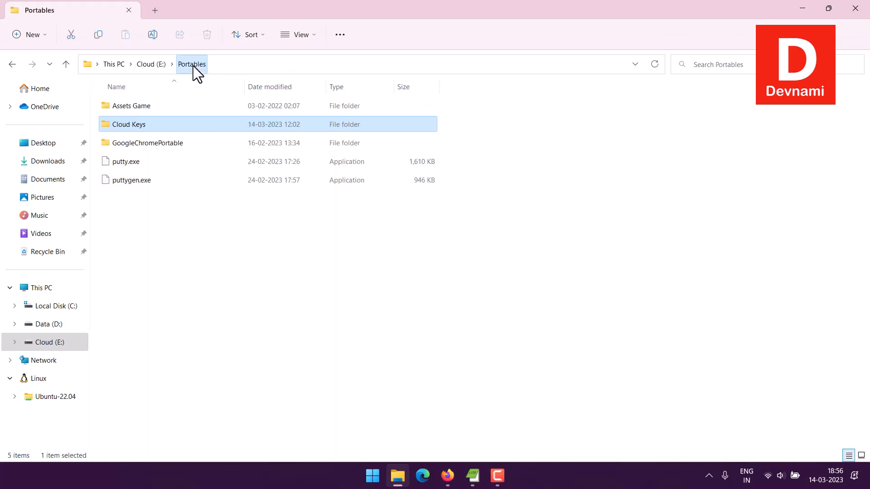
- Switch to Firefox, open the deployed azurealma resource with its side menu collapsed, and copy its public IP address
left_click(447, 475)
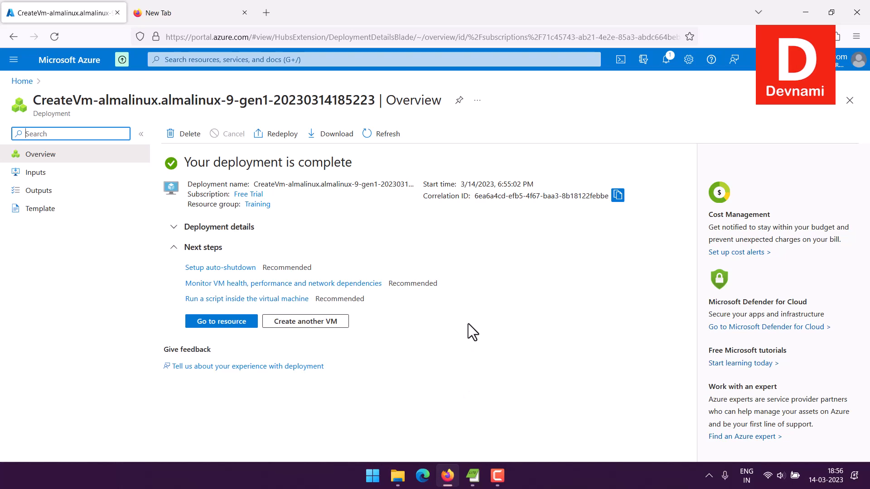
left_click(228, 323)
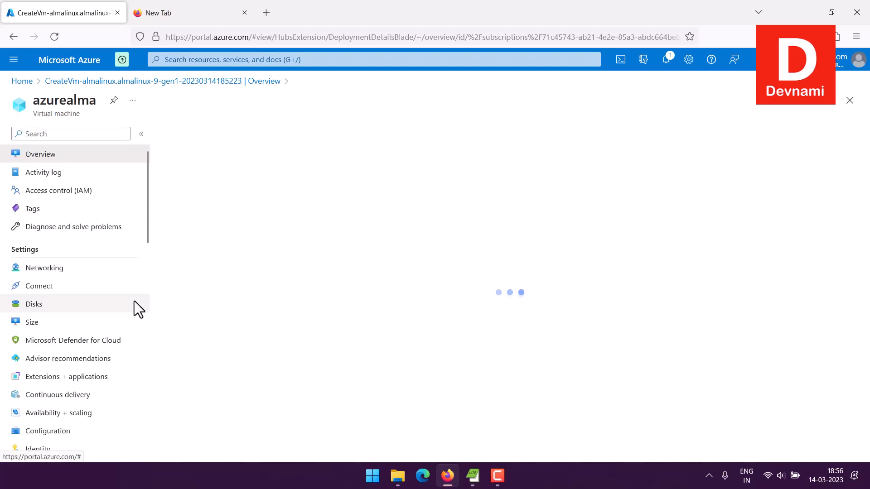
left_click(141, 135)
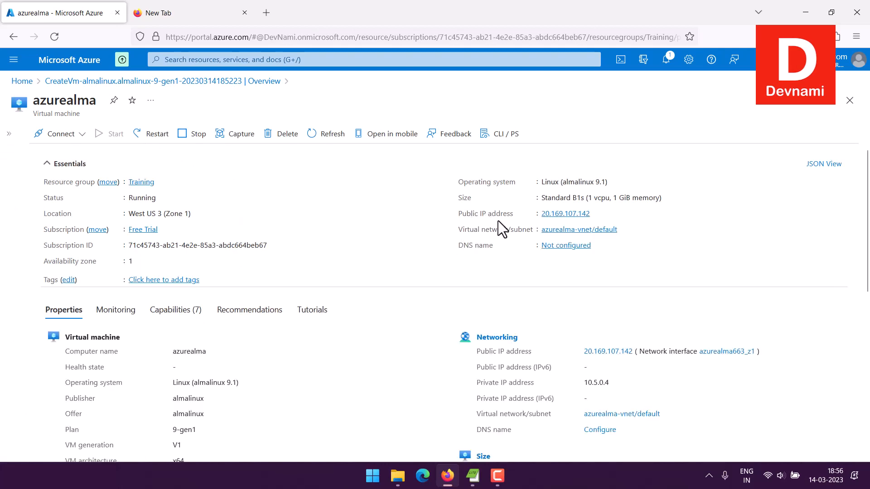
left_click(597, 213)
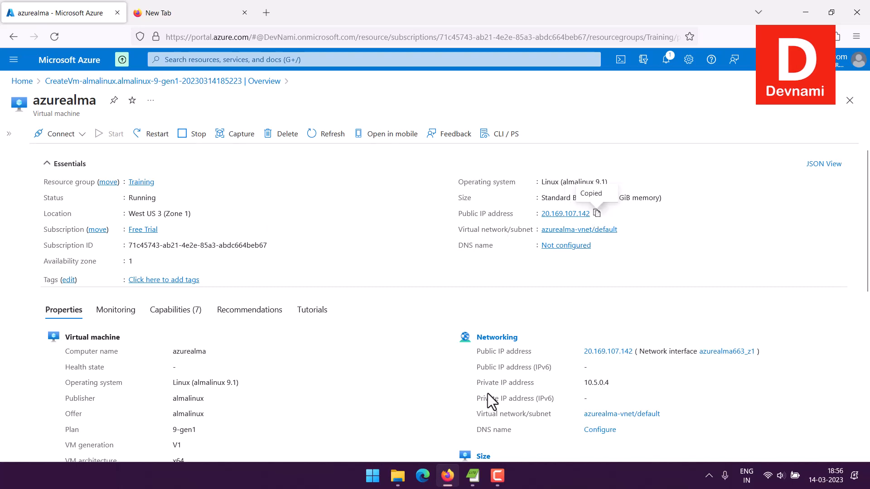
- Launch putty.exe from the Portables folder, minimize the file window, and paste the copied IP address 20.169.107.142 as the host name
left_click(405, 484)
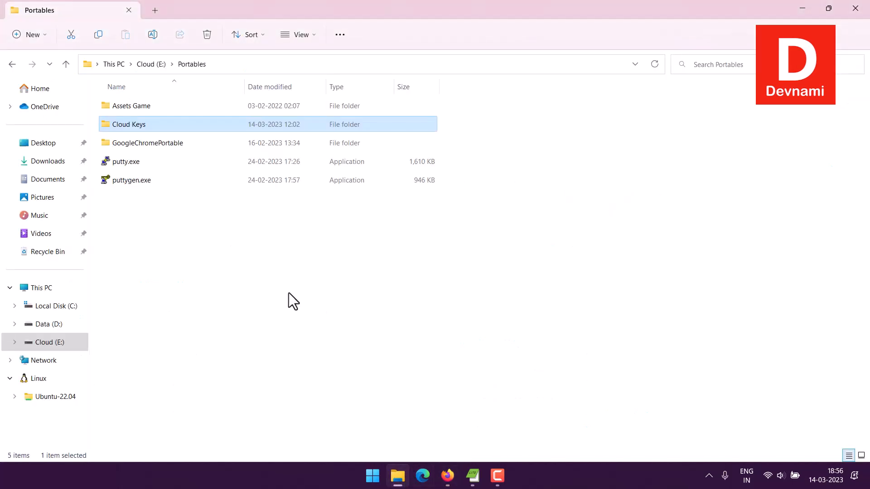
double_click(148, 166)
left_click(802, 10)
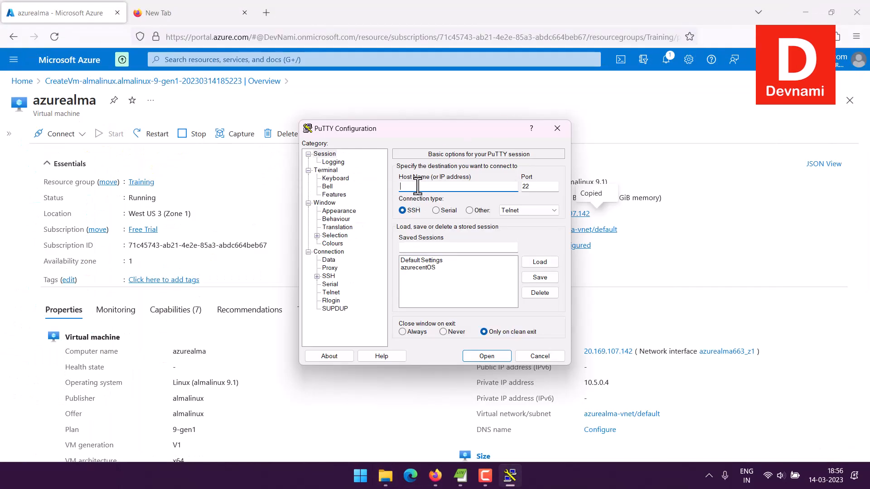
key("ctrl+v")
- Delete the saved azurecentOS session and enter Alma as the name for the new session
left_click(435, 267)
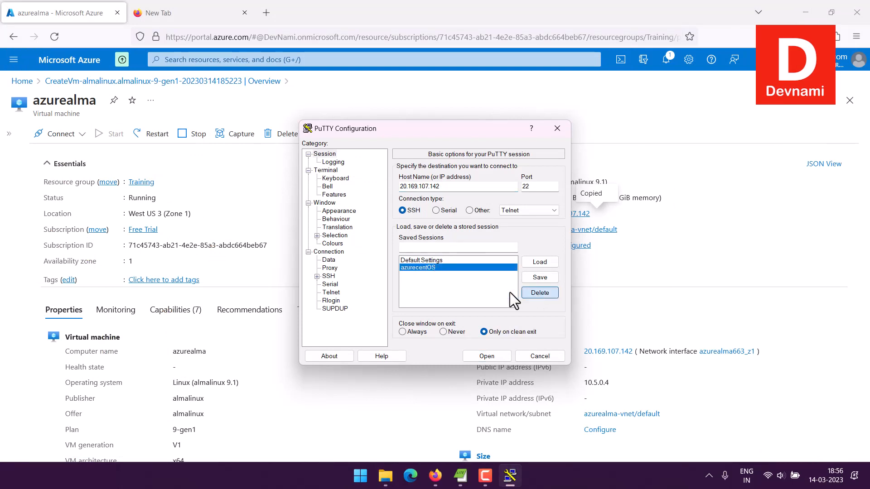
left_click(528, 292)
left_click(429, 246)
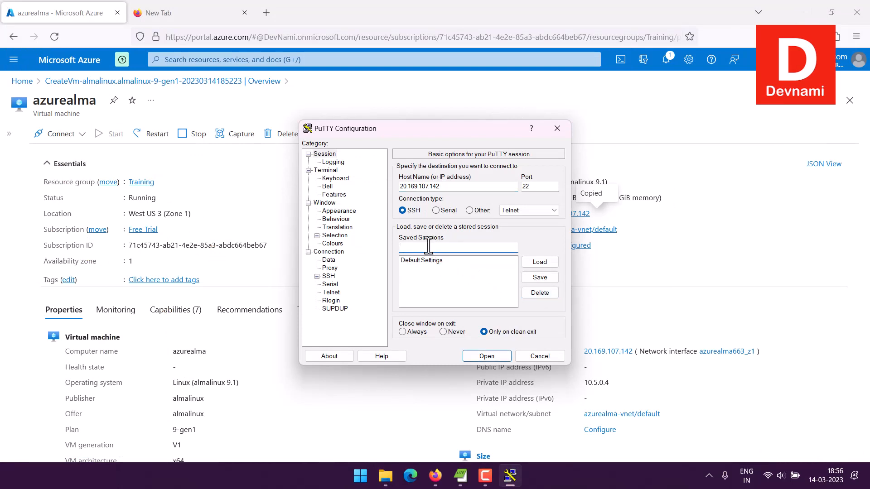
type("Alma")
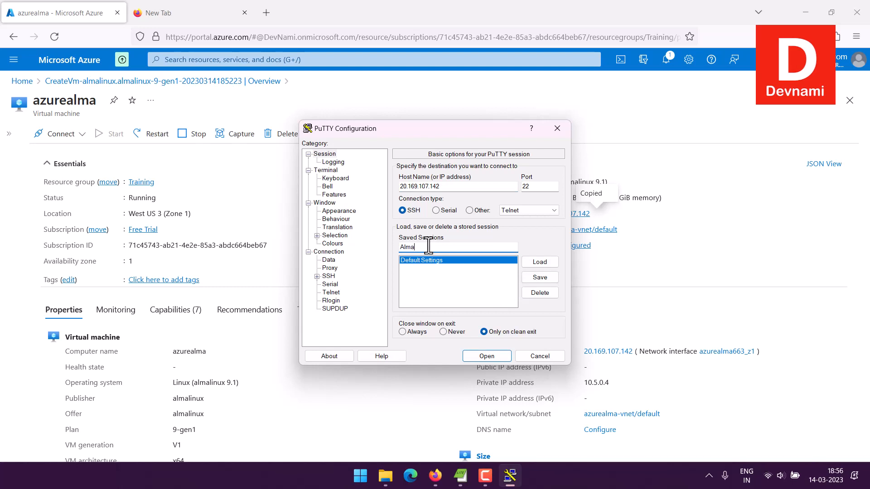
- Set alma.ppk from the azure linux folder as the private key file in the SSH authentication credentials
left_click(322, 260)
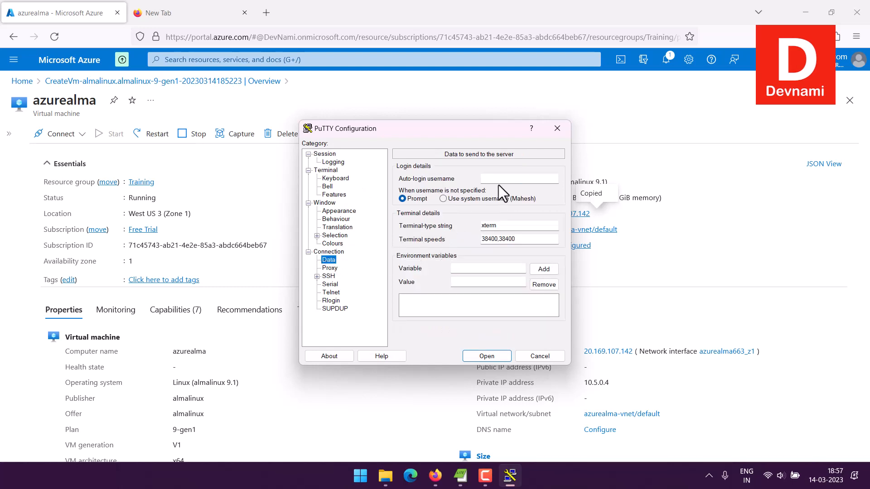
left_click(316, 277)
left_click(326, 301)
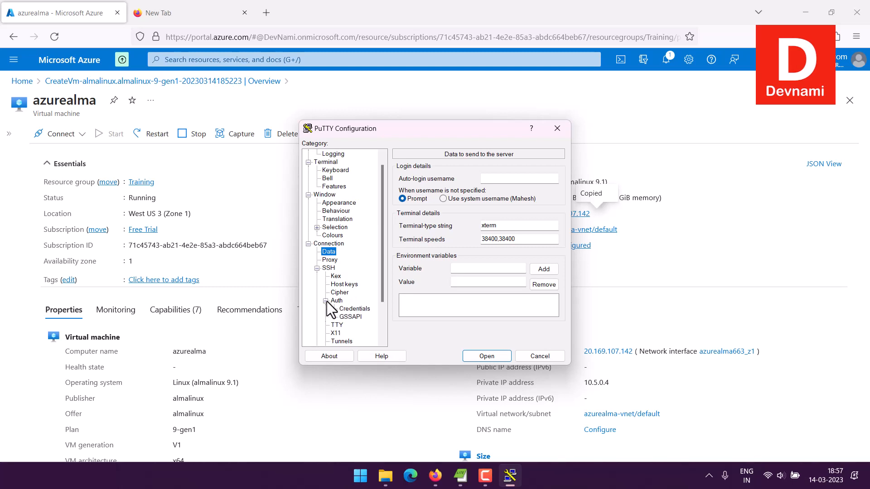
left_click(355, 308)
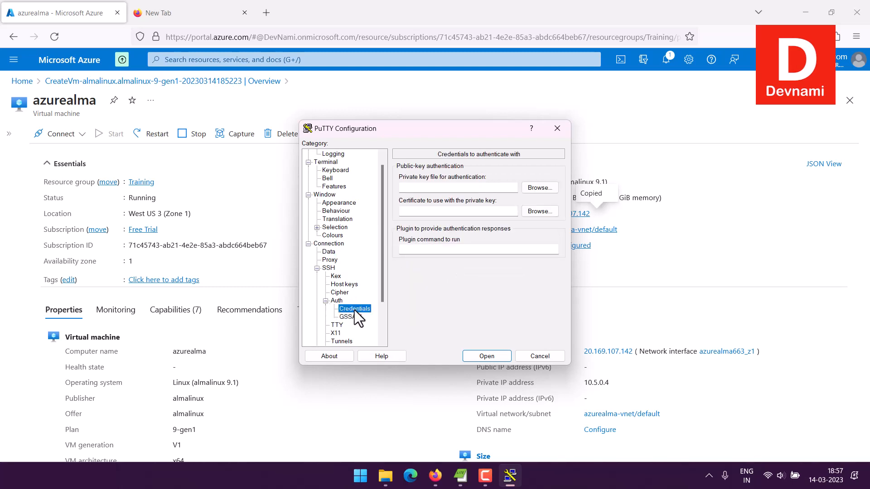
left_click(533, 189)
left_click(443, 231)
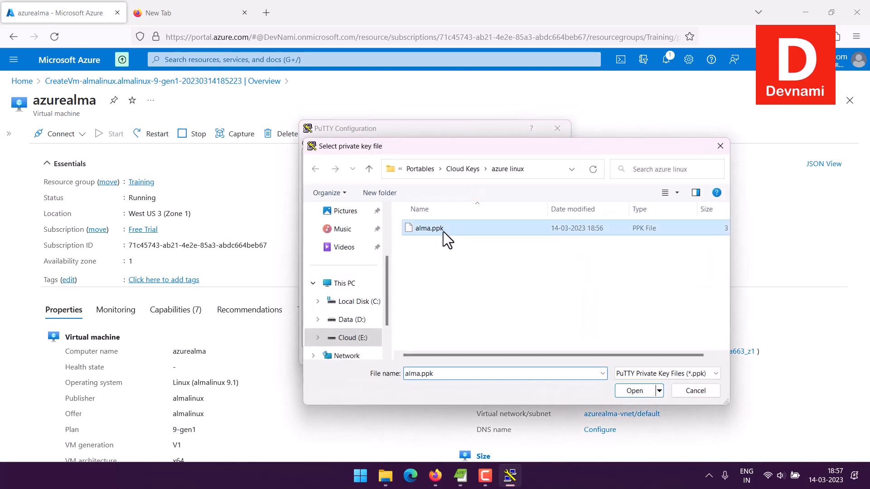
left_click(631, 390)
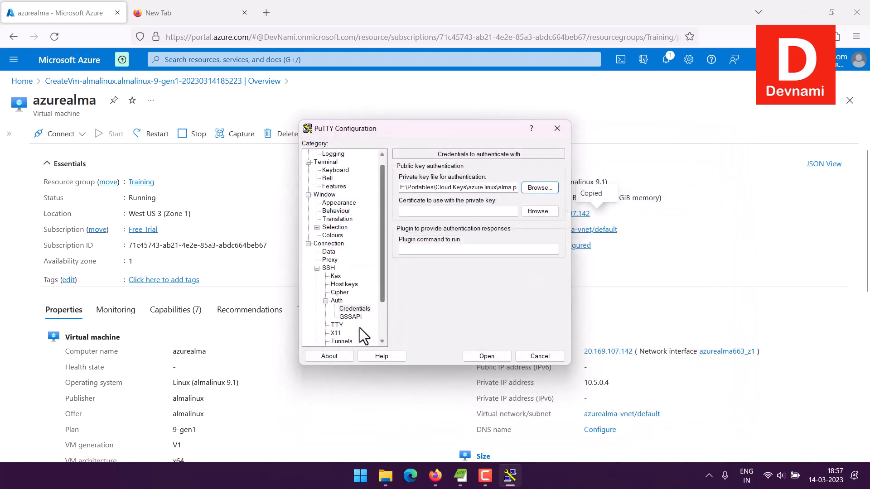
left_click(335, 276)
left_click(340, 292)
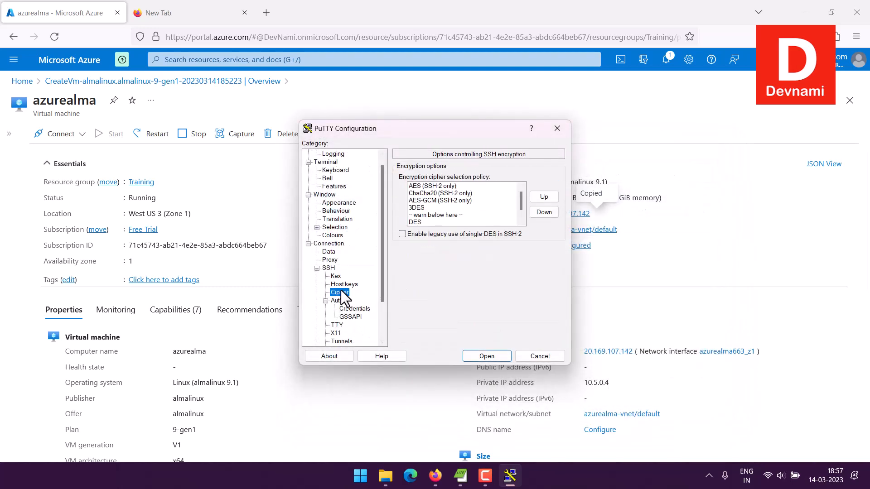
left_click(337, 301)
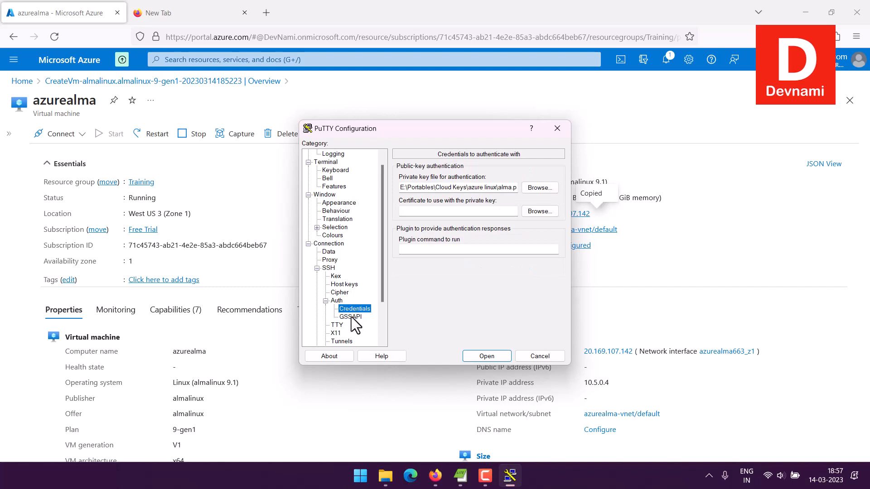
- Return to the basic session options and save the configured session as Alma
scroll(333, 161, "up", 1)
left_click(328, 153)
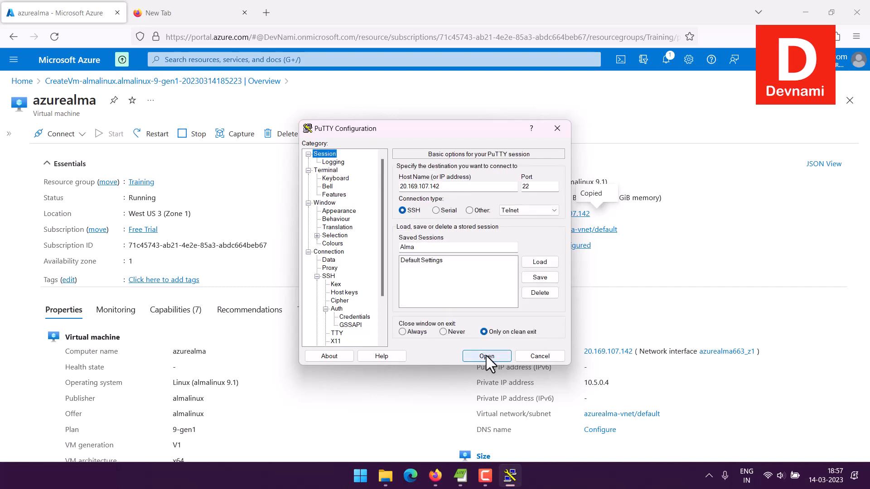
left_click(435, 247)
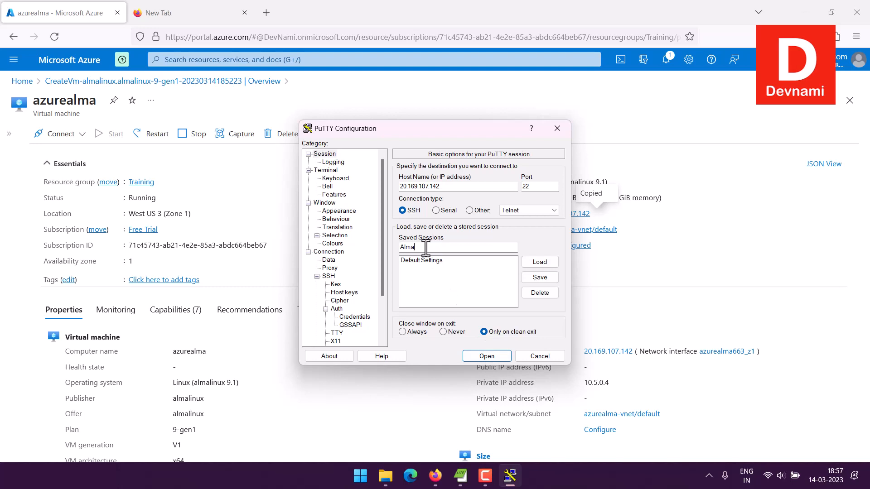
left_click(531, 278)
- Open the SSH connection, accept the server's host key, and log in as azureuser
left_click(483, 356)
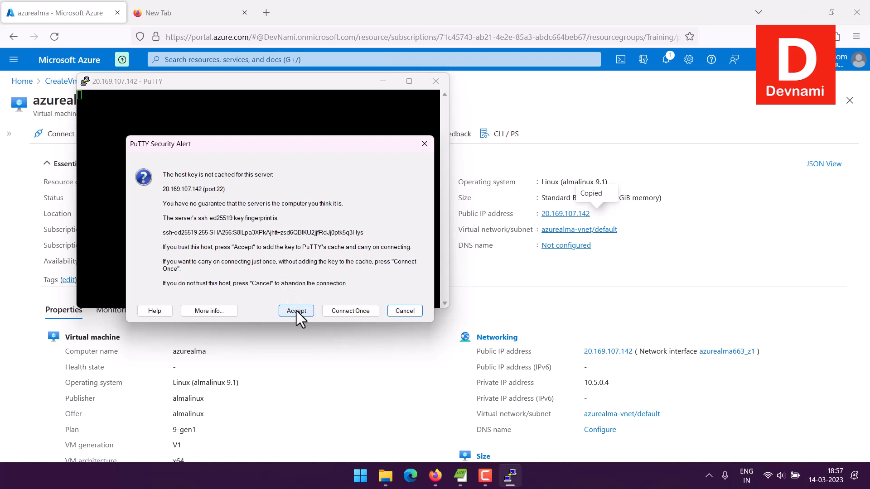
left_click(297, 311)
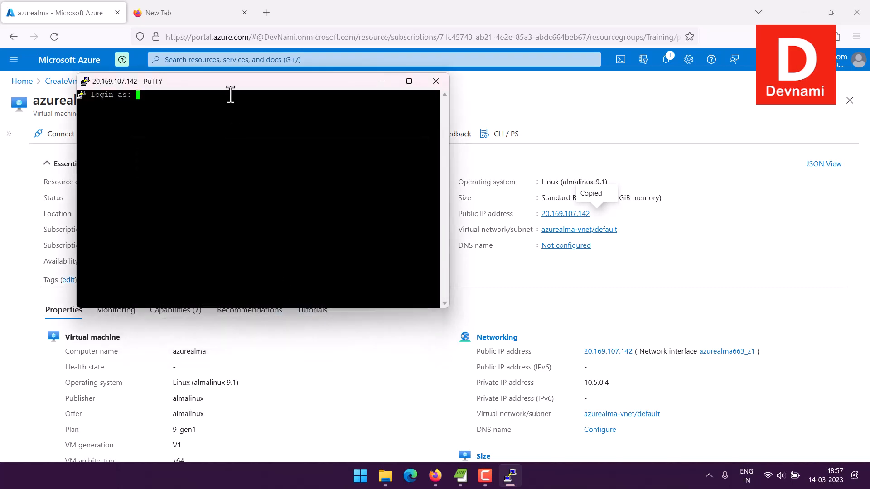
left_click_drag(231, 88, 312, 130)
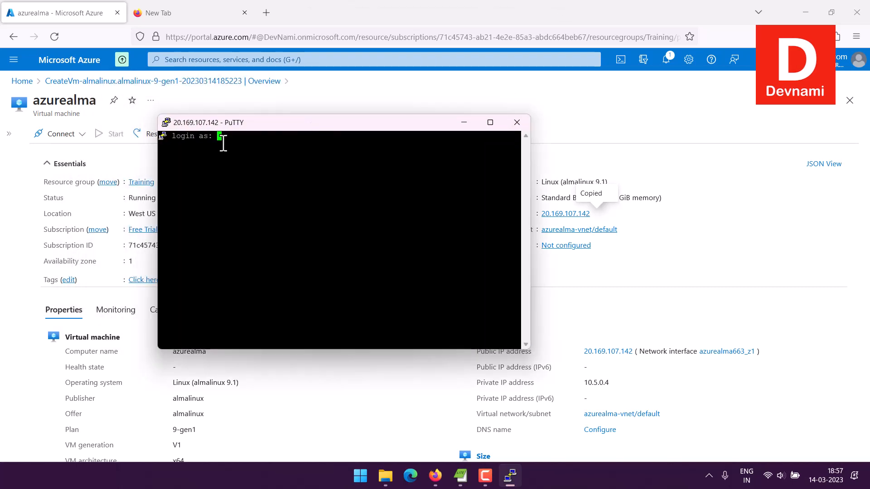
type("azureuser")
key("Return")
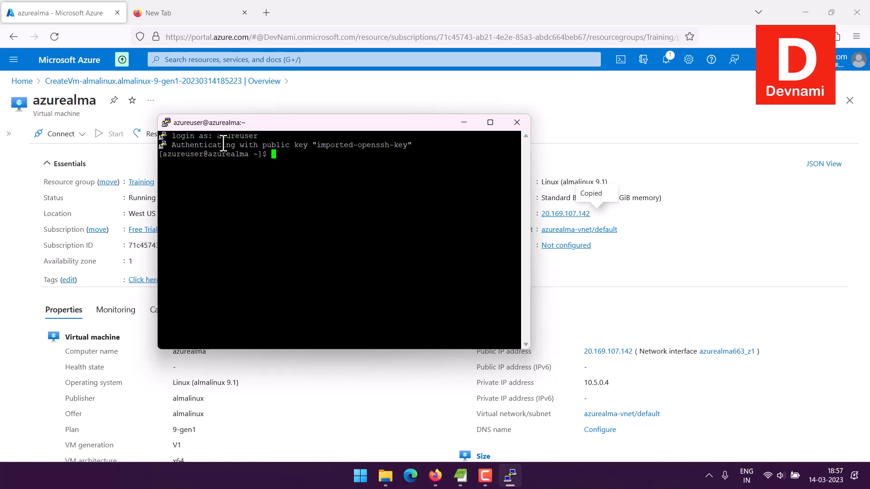
- Run lshw on the virtual machine and review the full hardware listing
type("lah")
key("BackSpace")
key("BackSpace")
type("ahw")
key("BackSpace")
key("BackSpace")
key("BackSpace")
type("shw")
key("Return")
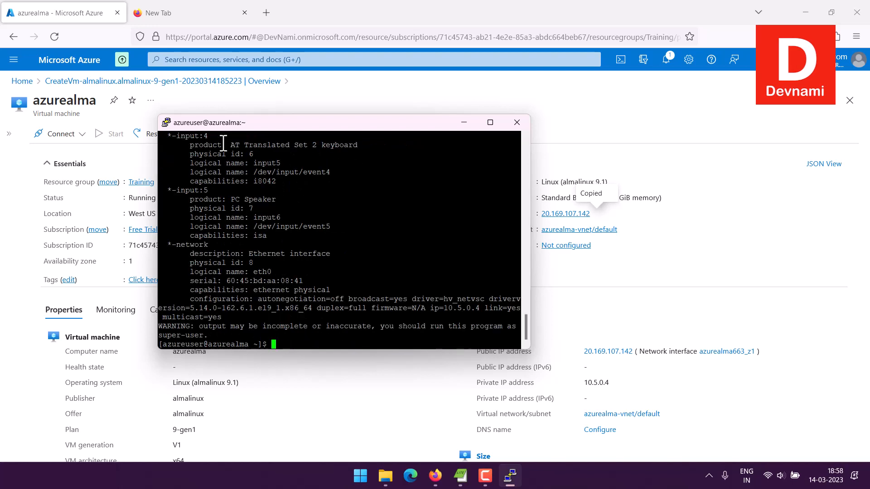
scroll(309, 195, "up", 20)
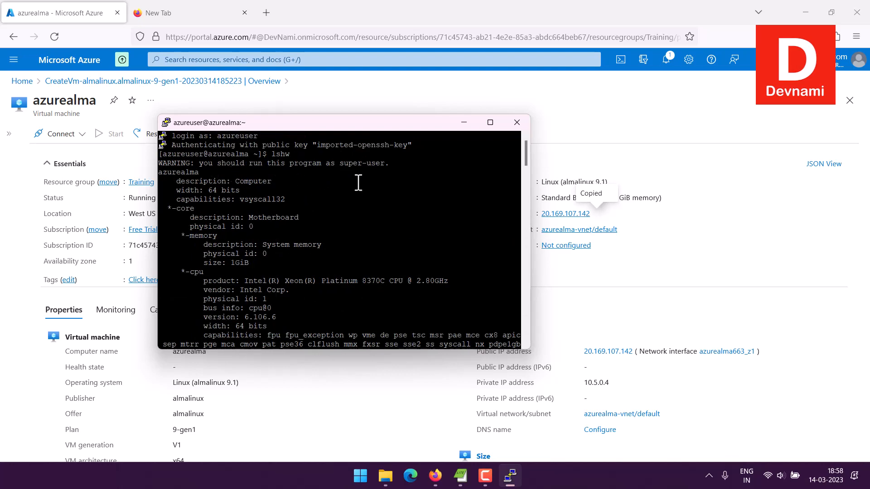
scroll(359, 182, "down", 4)
scroll(359, 182, "down", 20)
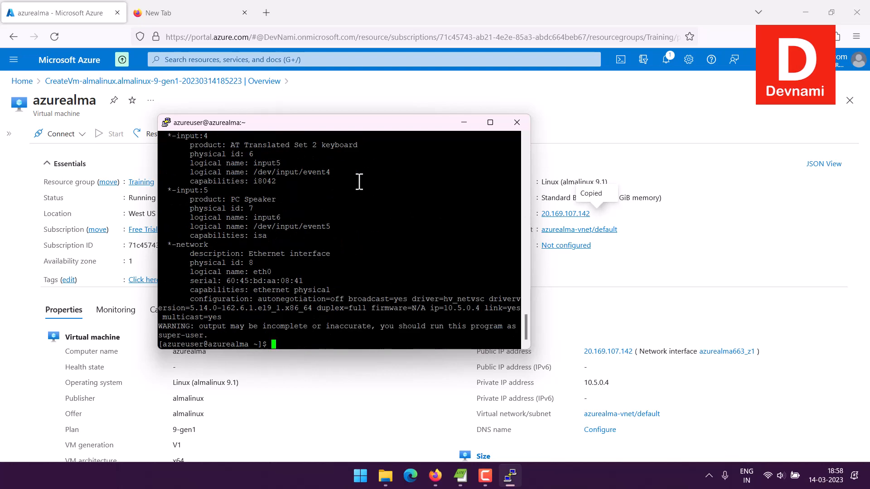
- Run lshw -short and examine the display device entries in the condensed hardware list
type("lshw -short")
key("Return")
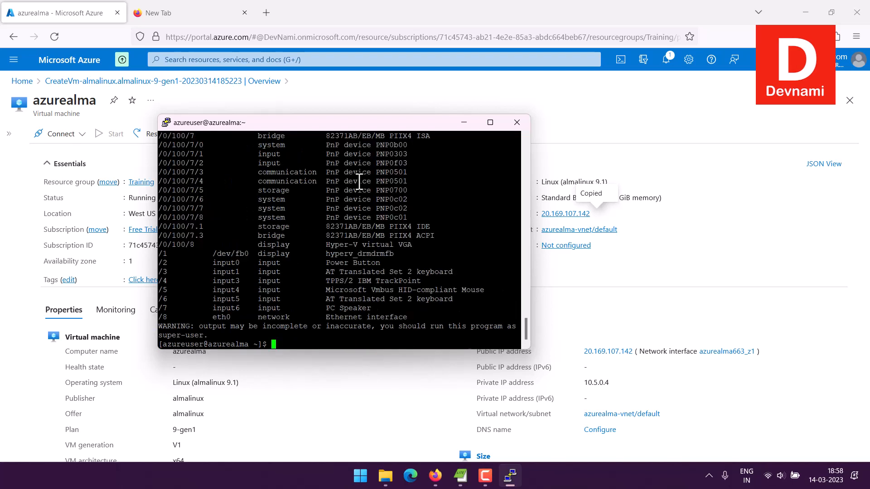
scroll(360, 182, "up", 8)
scroll(360, 181, "down", 4)
left_click_drag(256, 245, 423, 257)
left_click(425, 267)
left_click_drag(318, 247, 397, 245)
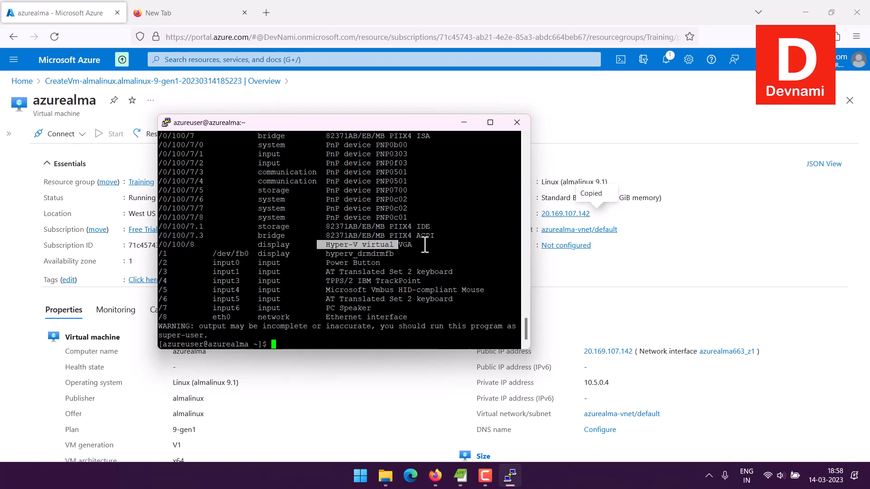
double_click(425, 246)
left_click(393, 241)
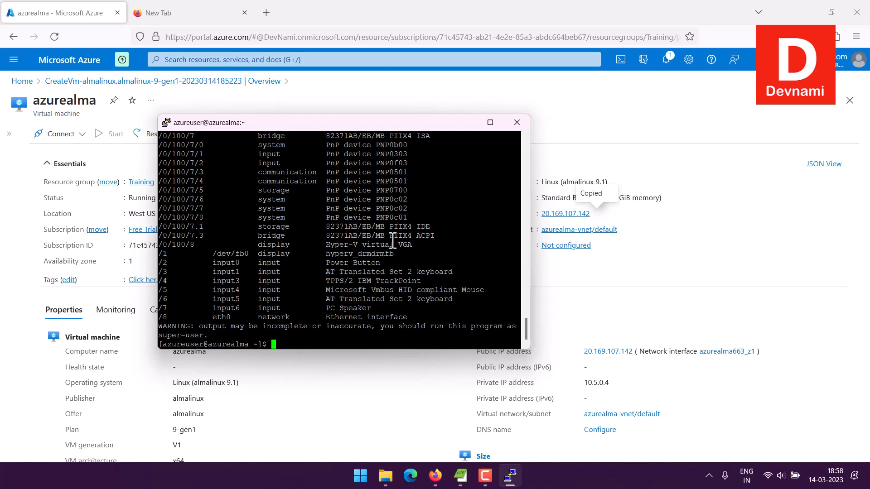
- Run lscpu and review the processor's architecture, model and core details
type("lscpy")
key("BackSpace")
type("u")
key("Return")
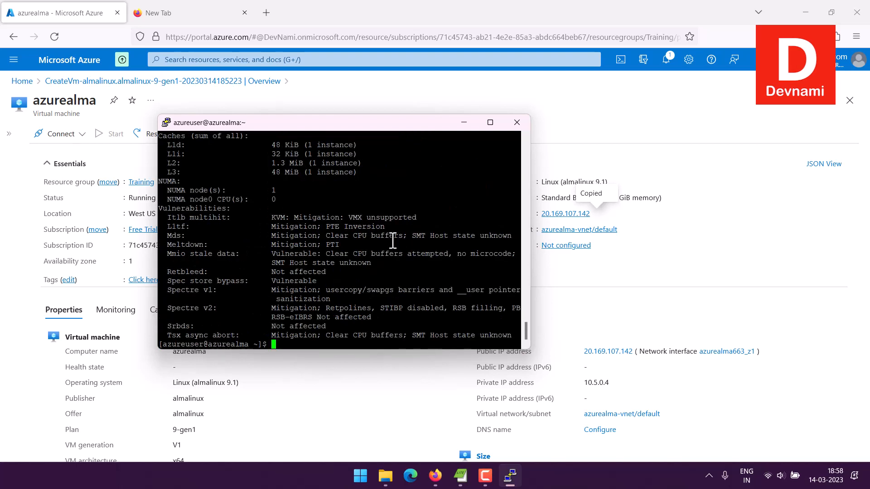
scroll(392, 242, "up", 8)
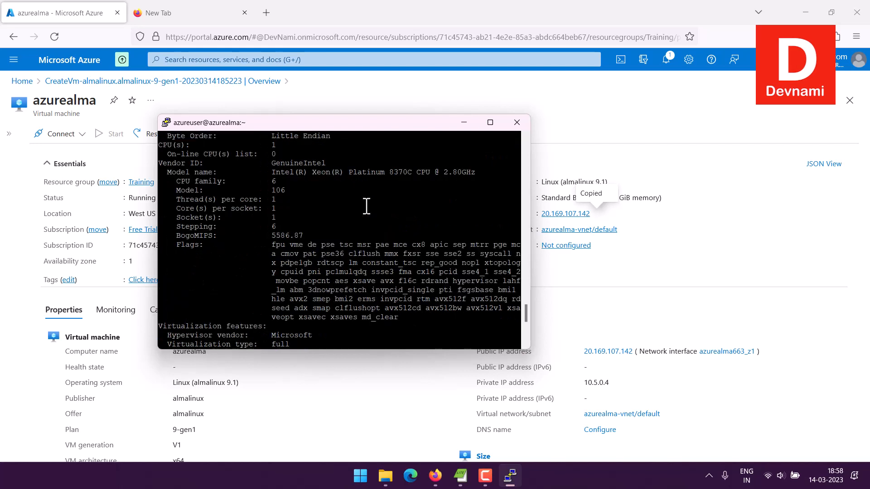
scroll(367, 207, "up", 4)
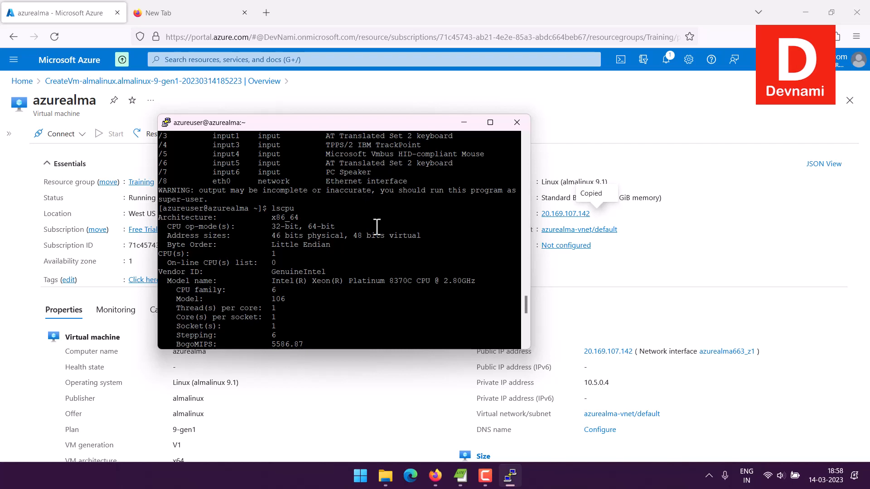
scroll(381, 223, "down", 10)
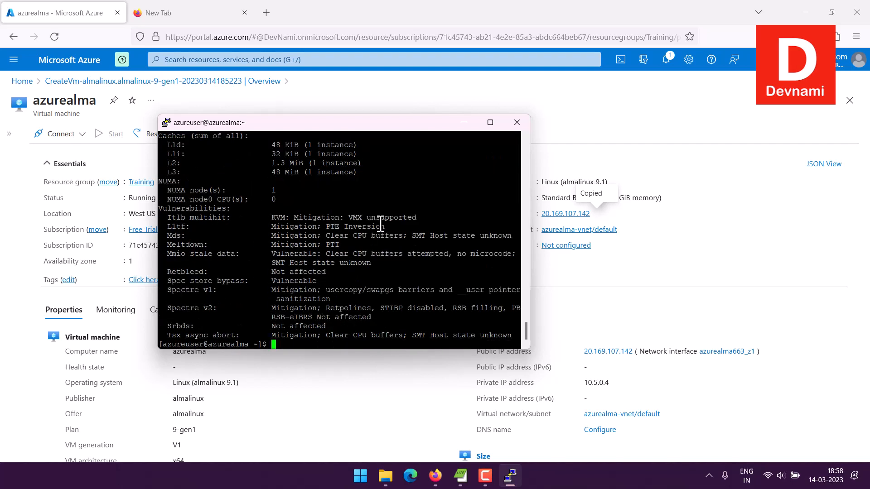
- List the block devices with lsblk and try to query the distribution details with lsb_release -a
type("lsblk")
key("Return")
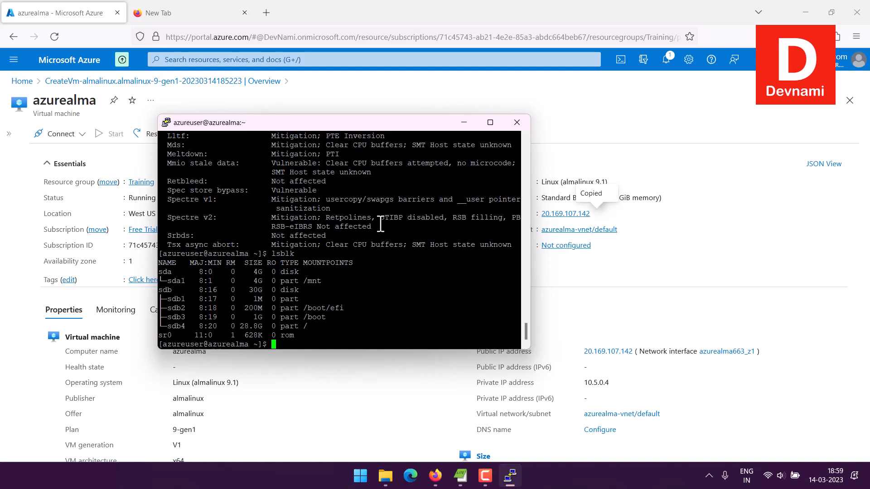
type("lsb")
type("_release")
type(" -")
type("a")
key("Return")
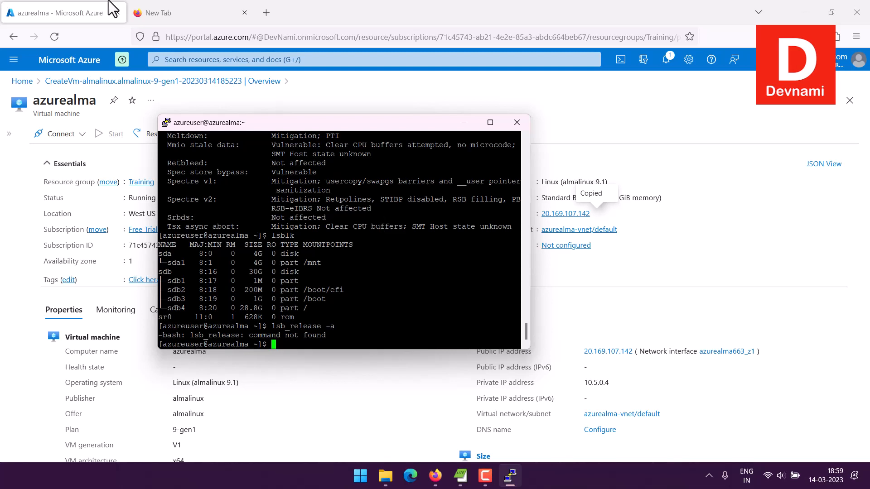
- Switch to the Azure portal in Firefox and reopen azurealma from the home page's Virtual machines list
left_click(27, 83)
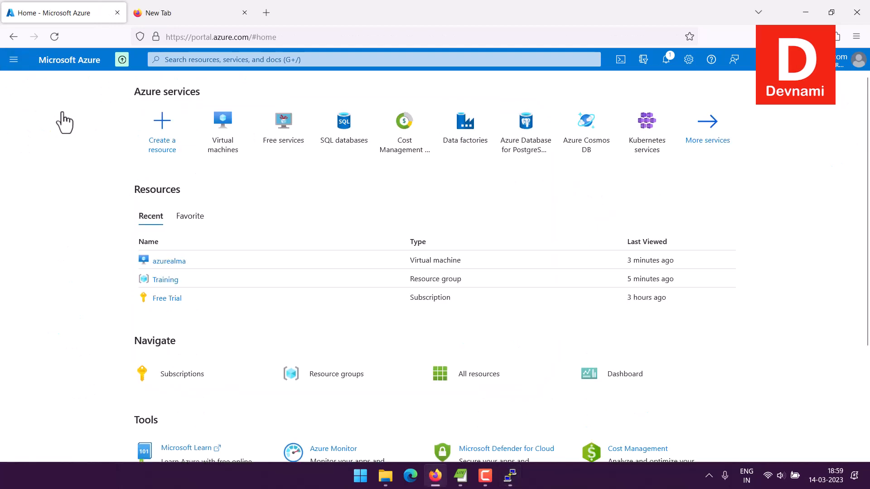
left_click(238, 156)
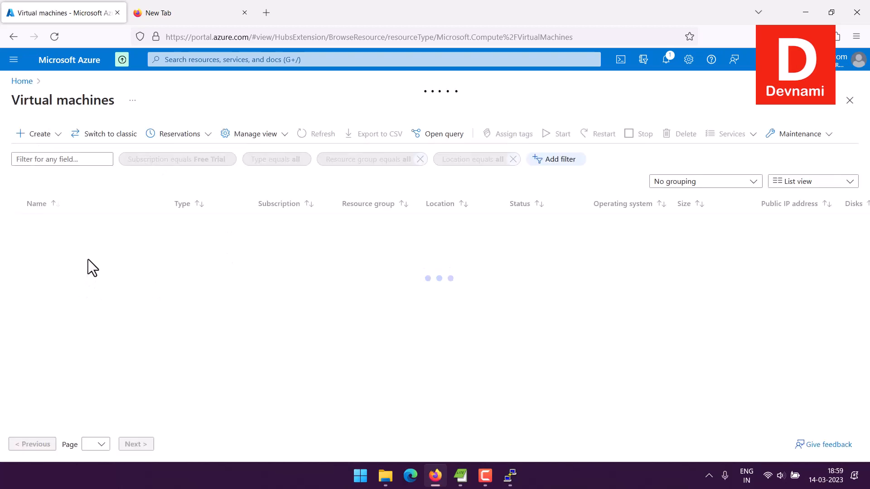
left_click(61, 225)
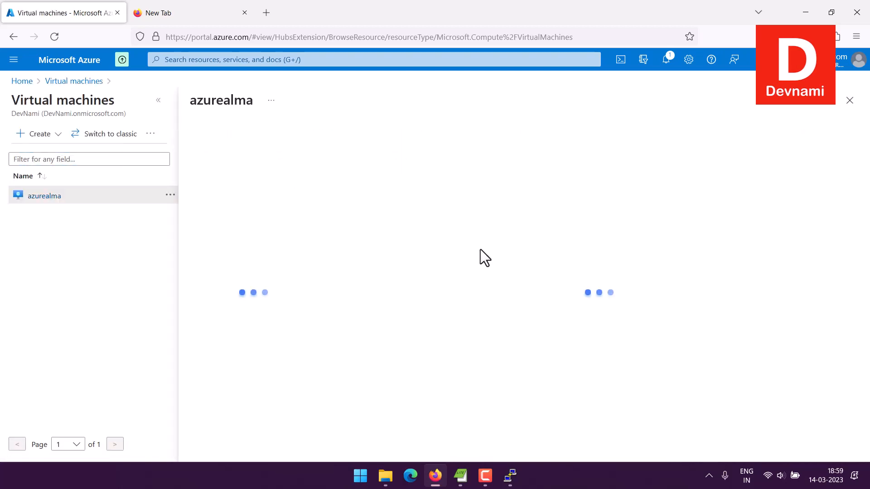
- Switch back to the PuTTY terminal and end the SSH session with the exit command
left_click(511, 476)
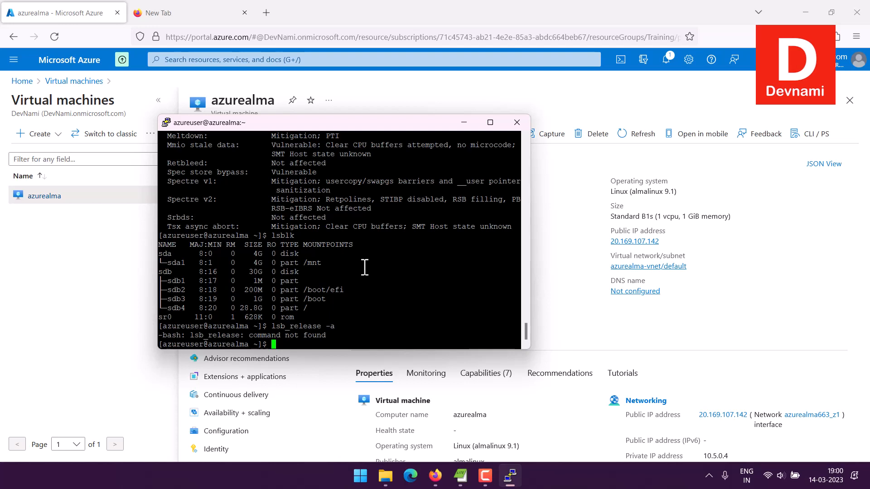
type("exit")
key("Return")
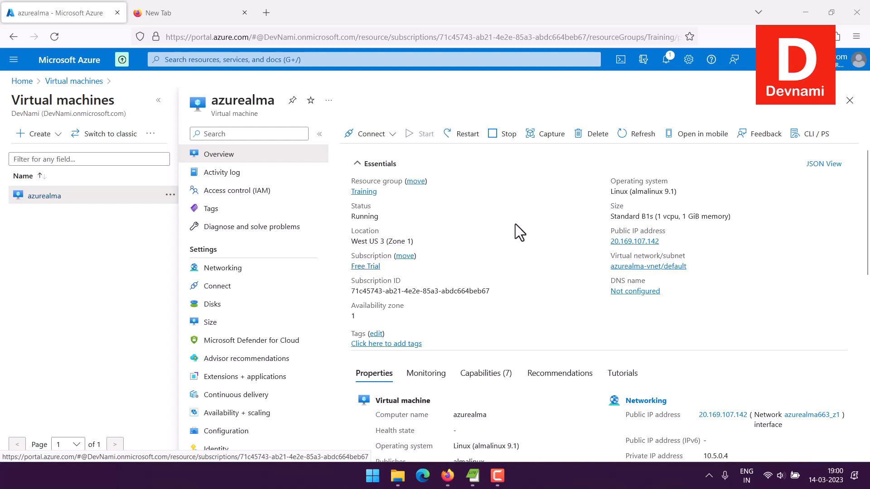
- Stop the azurealma virtual machine, confirm the shutdown, and look through its overview properties
left_click(505, 135)
left_click(363, 195)
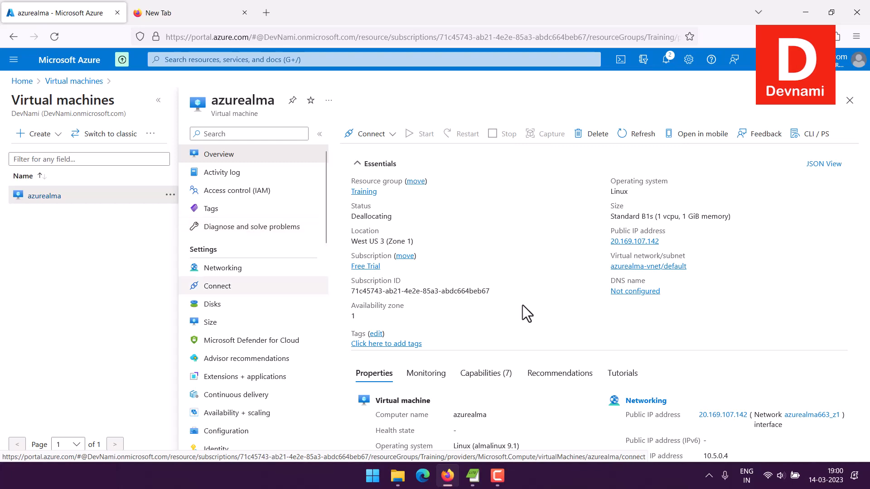
scroll(544, 318, "down", 4)
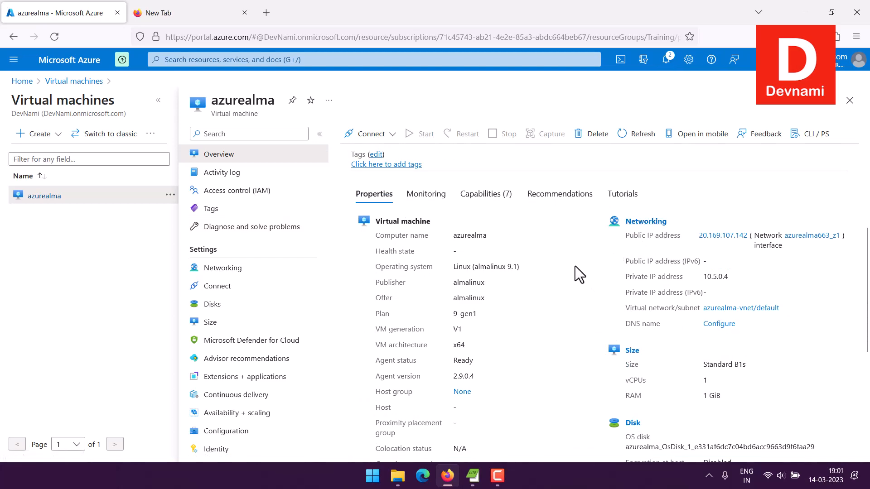
scroll(572, 265, "down", 5)
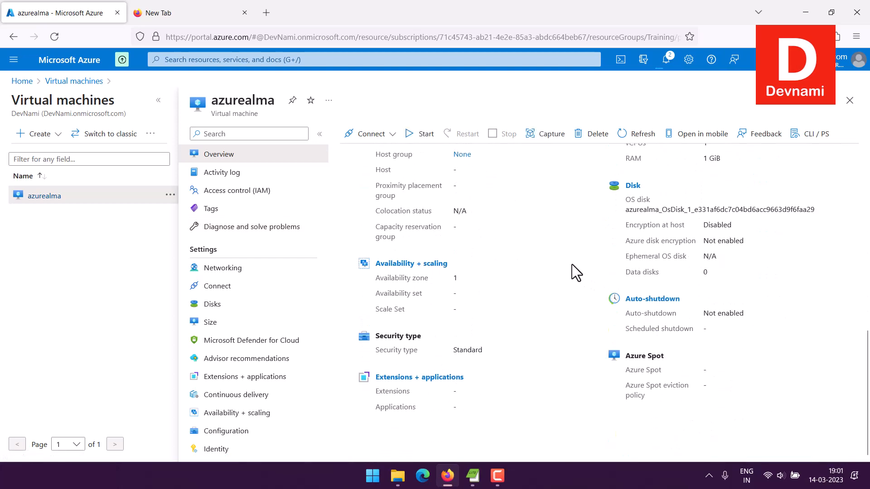
scroll(572, 264, "up", 5)
scroll(571, 265, "up", 3)
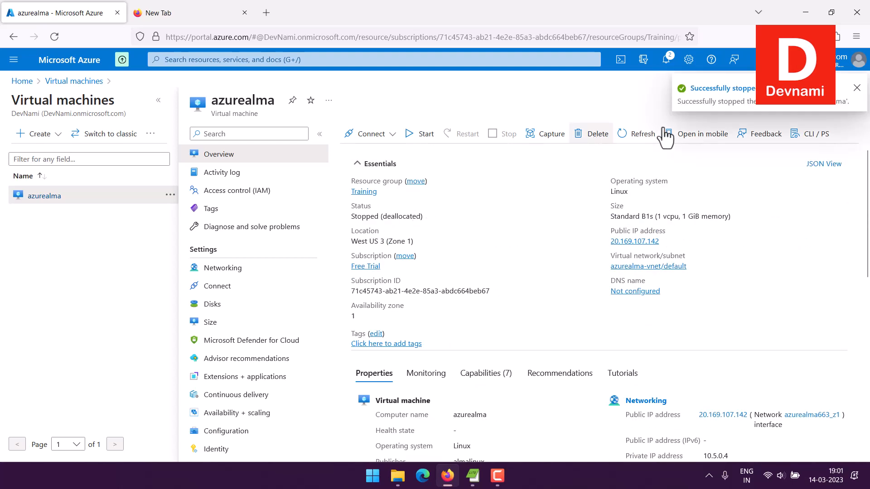
- Force delete azurealma together with its OS disk, network interface and public IP address, acknowledging that the selected resources will be deleted
left_click(589, 132)
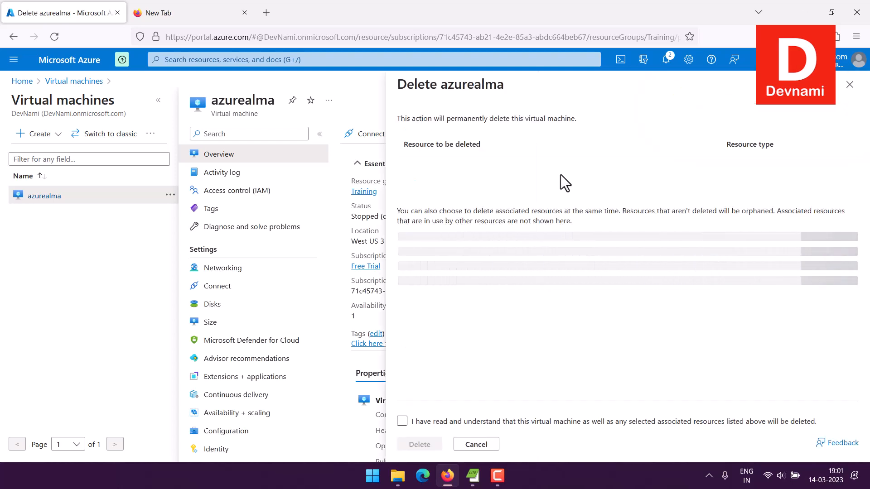
left_click(402, 211)
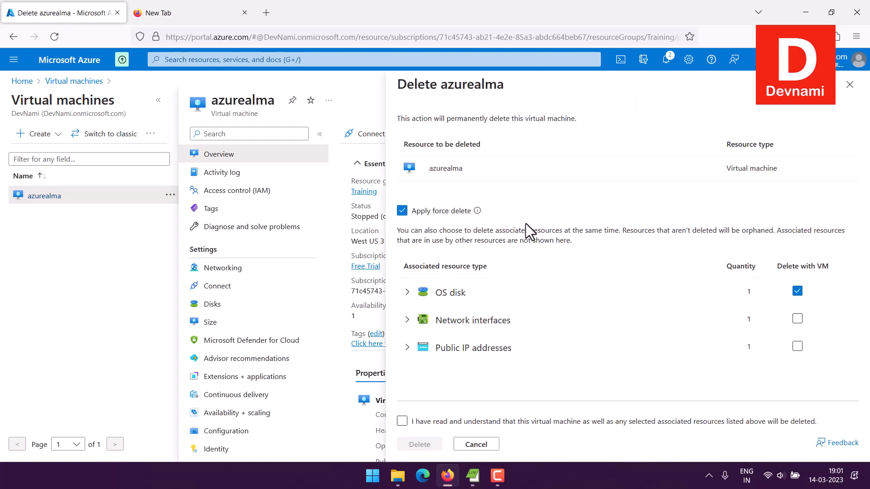
left_click(802, 318)
left_click(802, 347)
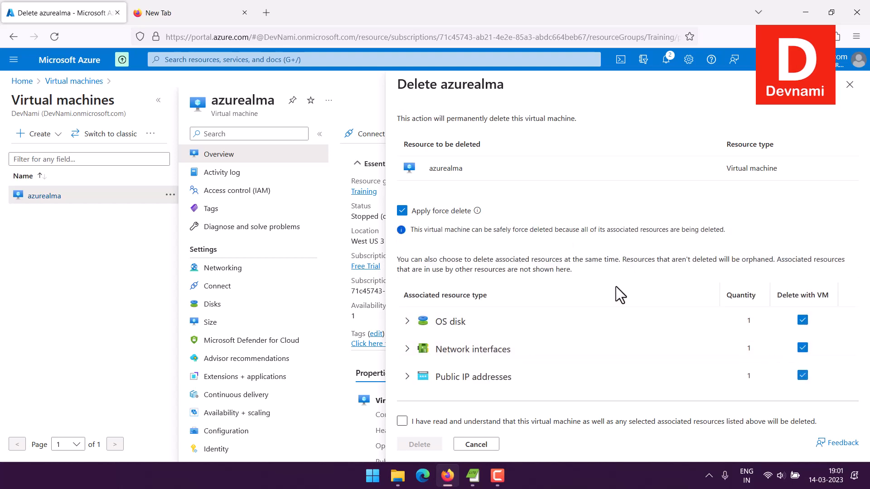
left_click(402, 422)
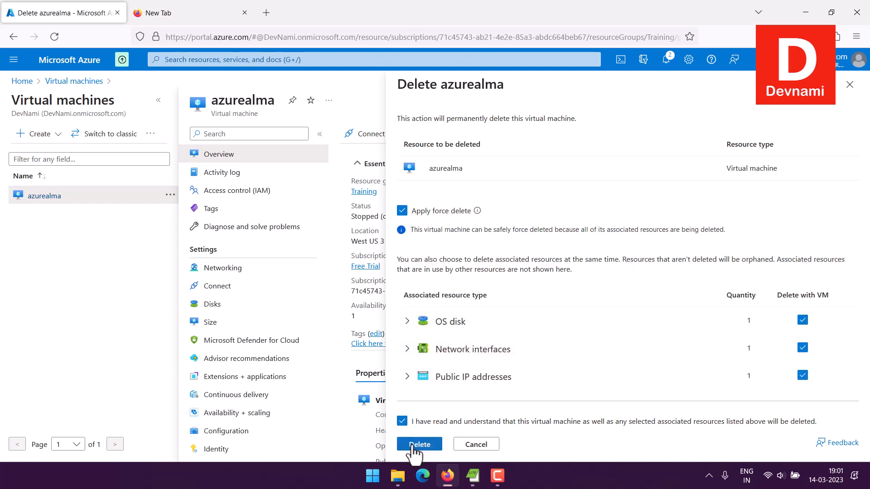
left_click(414, 445)
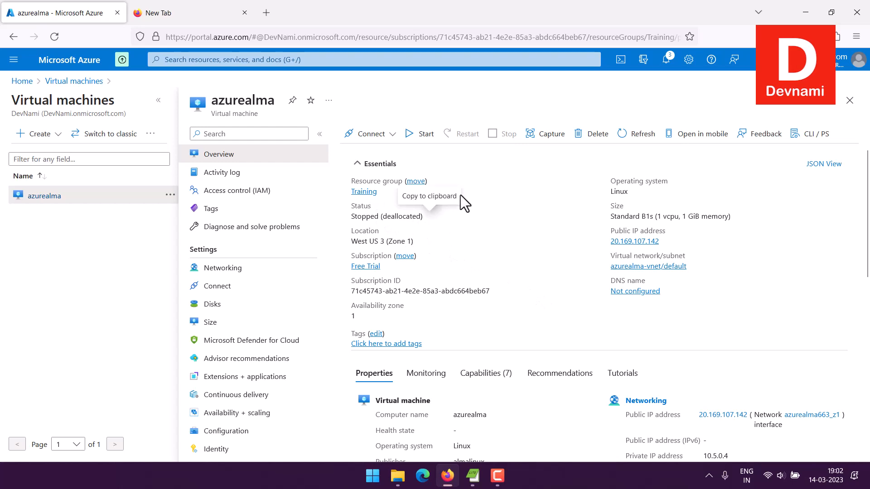
- Return to the Virtual machines list and refresh it, and reopen the list from the Azure home page to check on azurealma's deletion
left_click(6, 105)
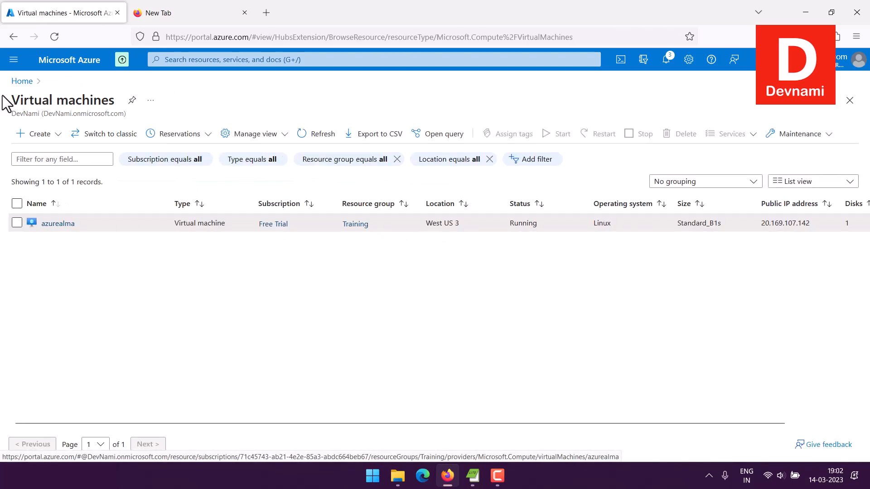
left_click(308, 135)
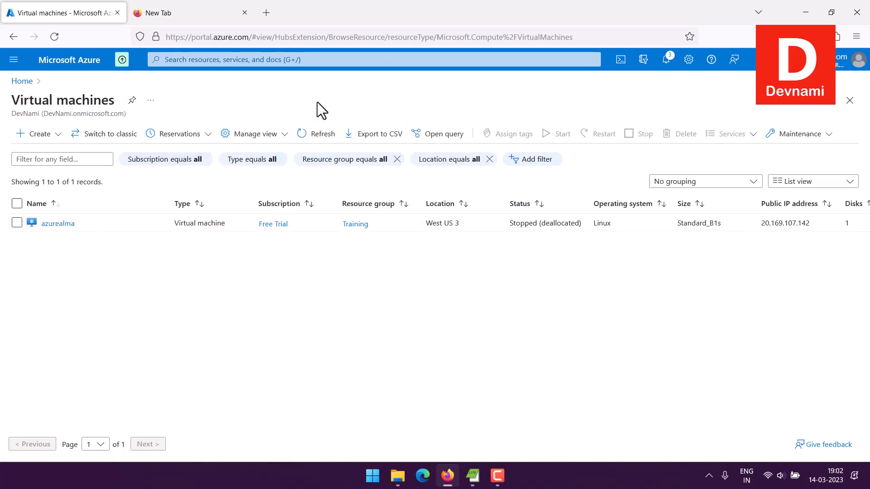
left_click(18, 82)
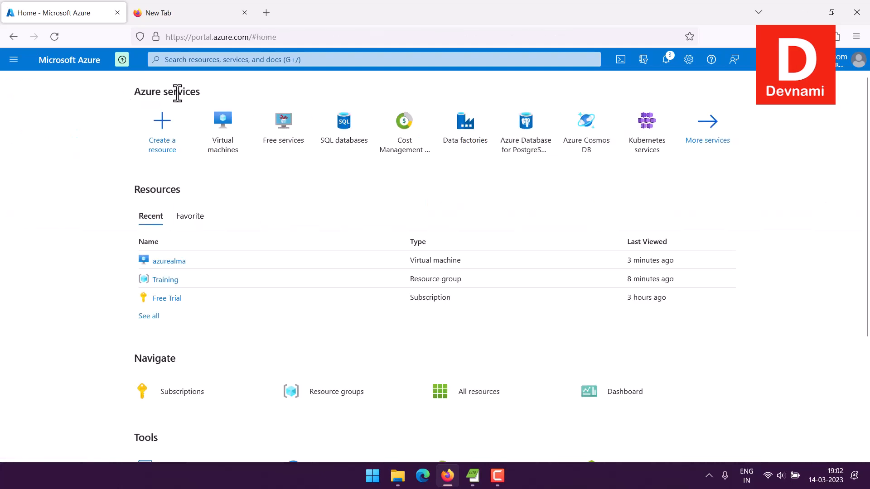
left_click(234, 141)
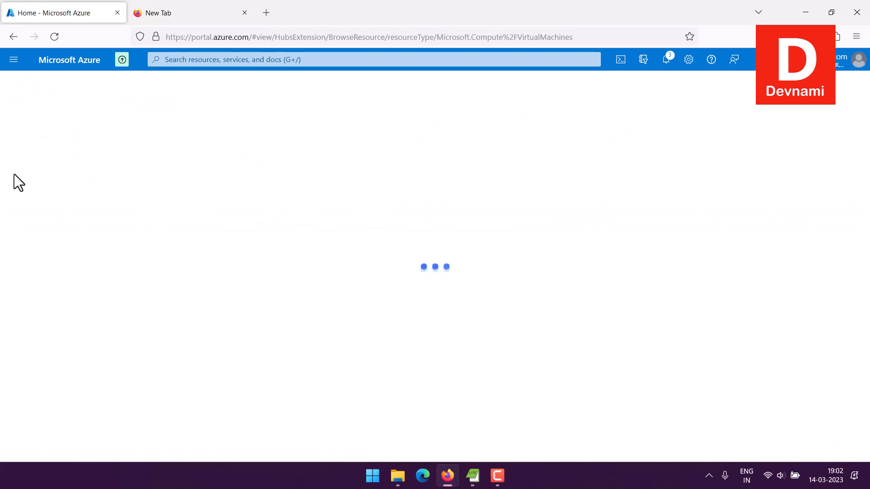